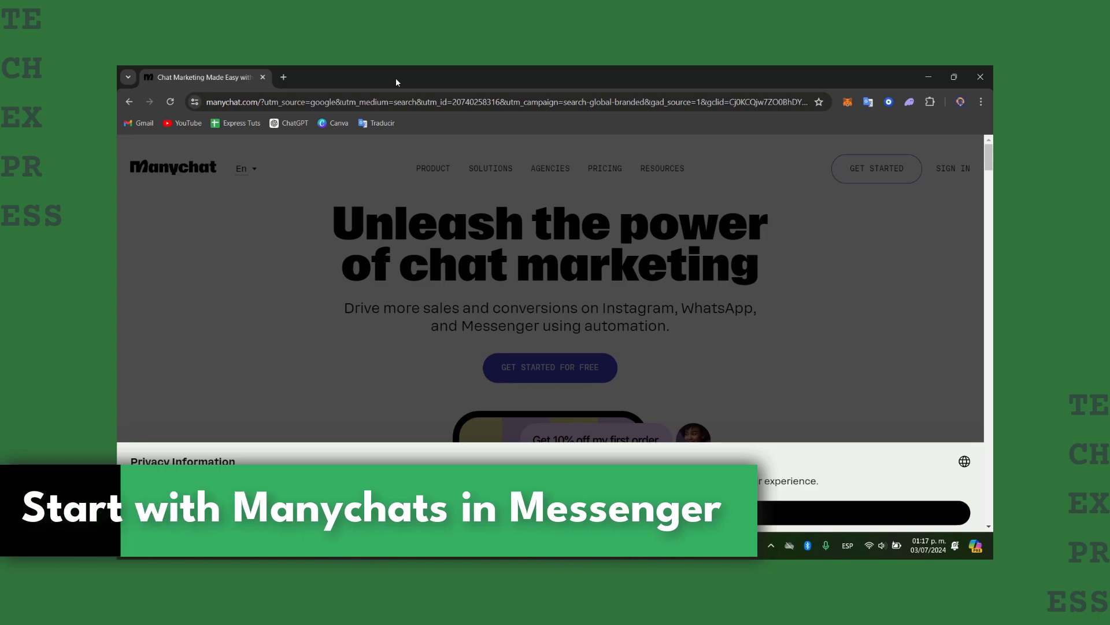
- Dismiss the privacy notice and scroll the Manychat homepage to the 'Increase conversion rates' section
left_click(930, 510)
scroll(739, 306, "down", 8)
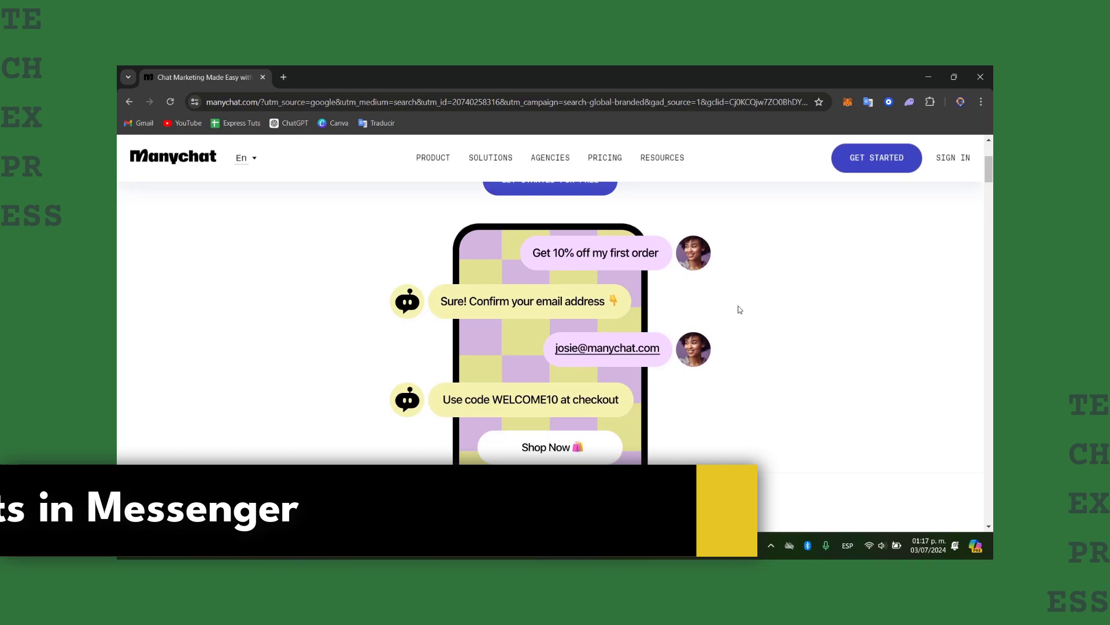
scroll(739, 310, "down", 5)
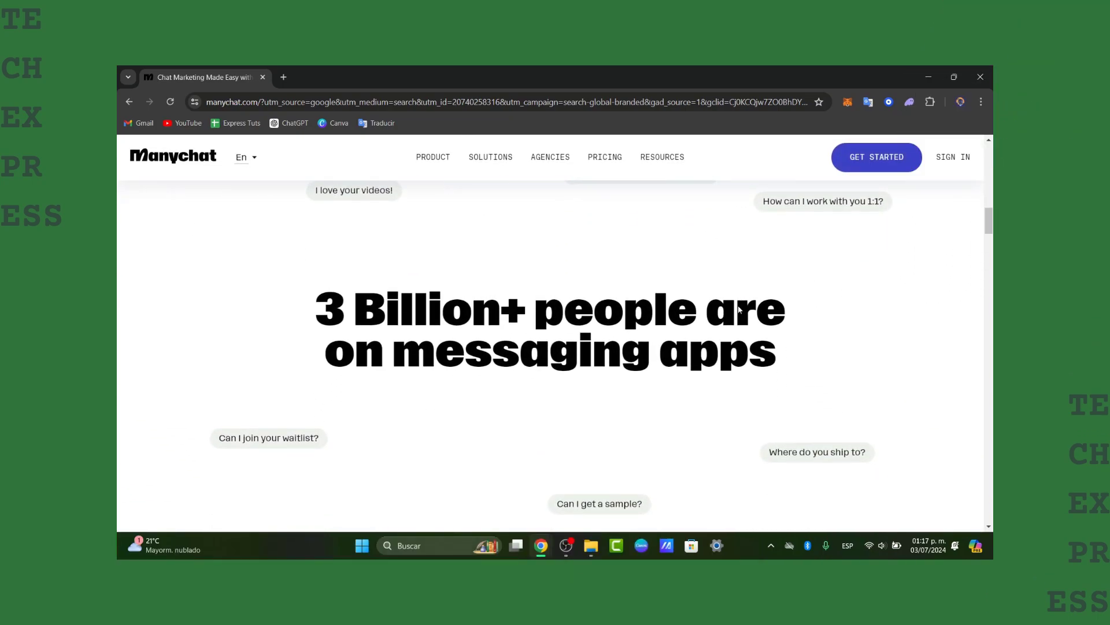
scroll(738, 308, "down", 3)
scroll(738, 306, "down", 8)
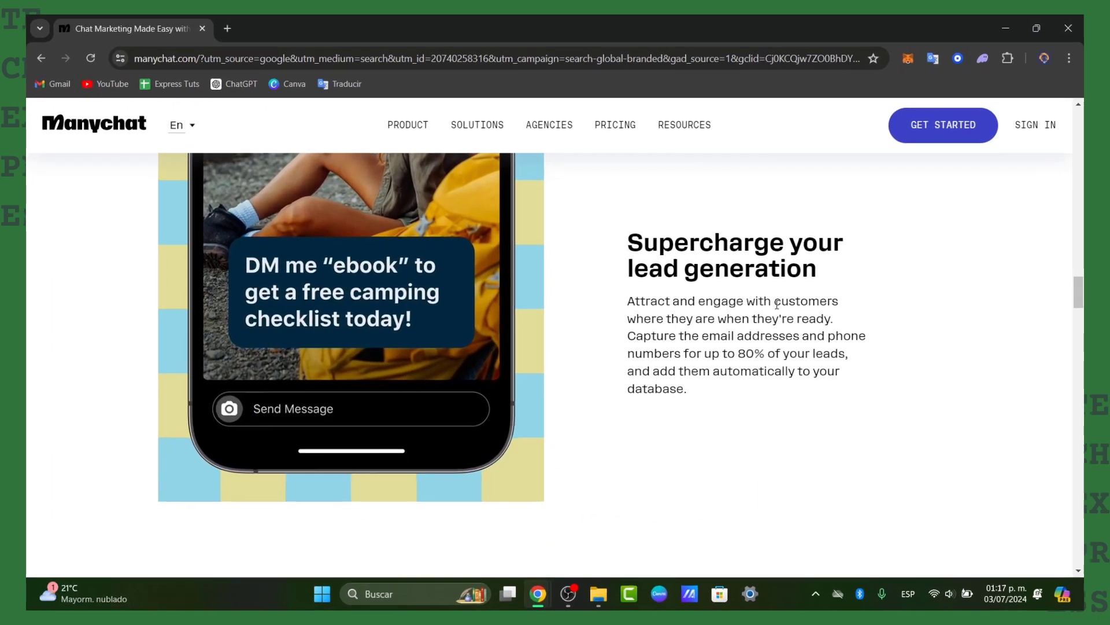
scroll(739, 305, "down", 5)
scroll(786, 308, "down", 5)
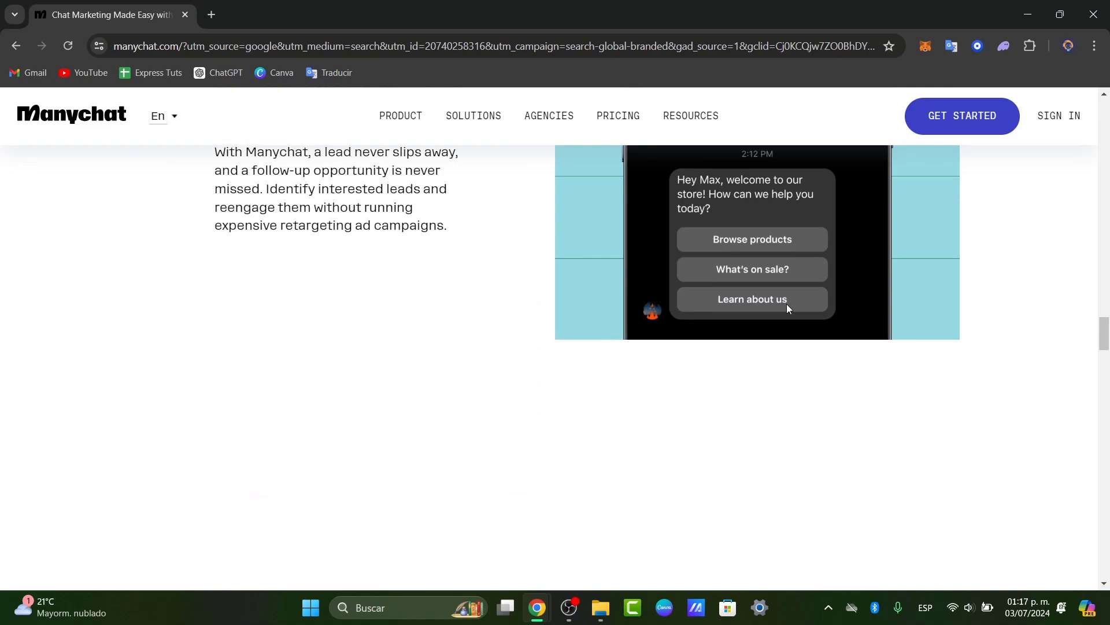
scroll(786, 308, "up", 4)
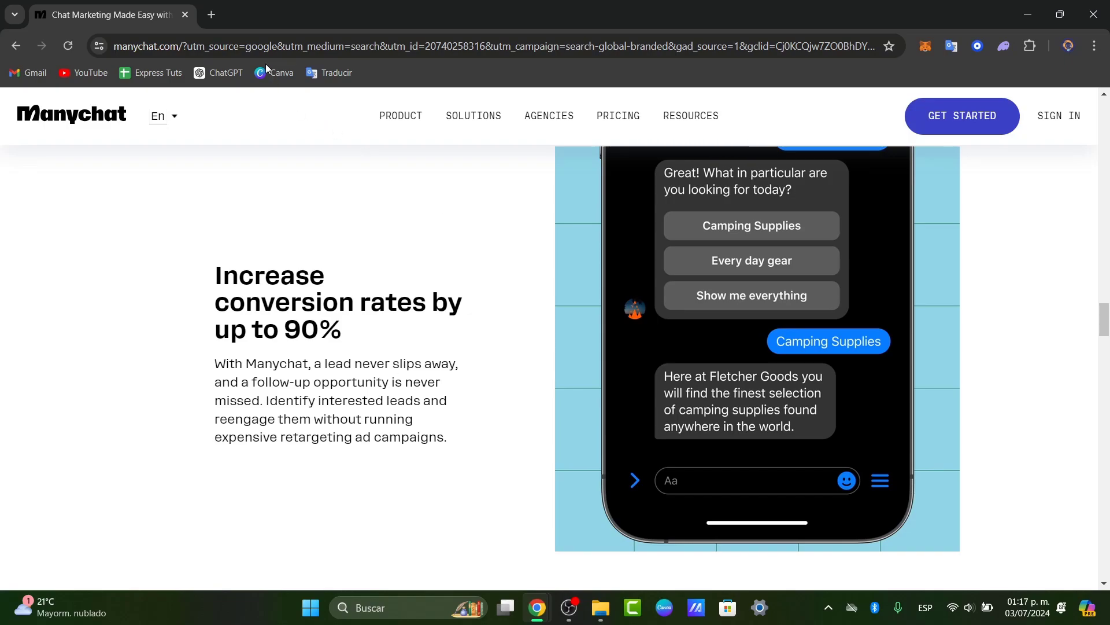
- Open Meta Business Suite's Home for the Online Media page in a new tab
left_click(211, 14)
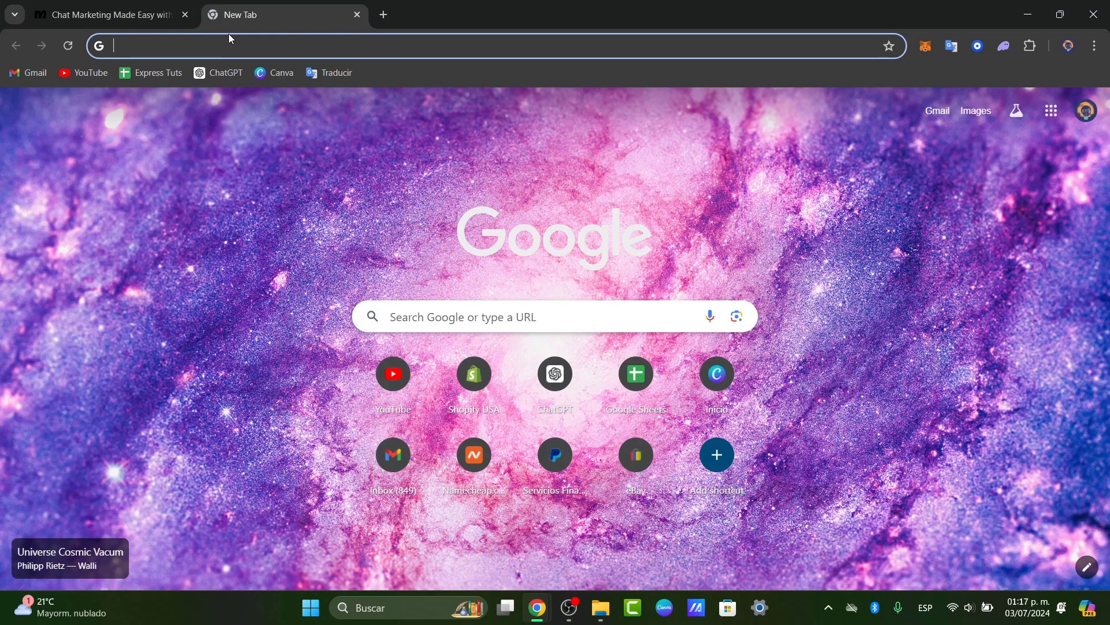
type("mert")
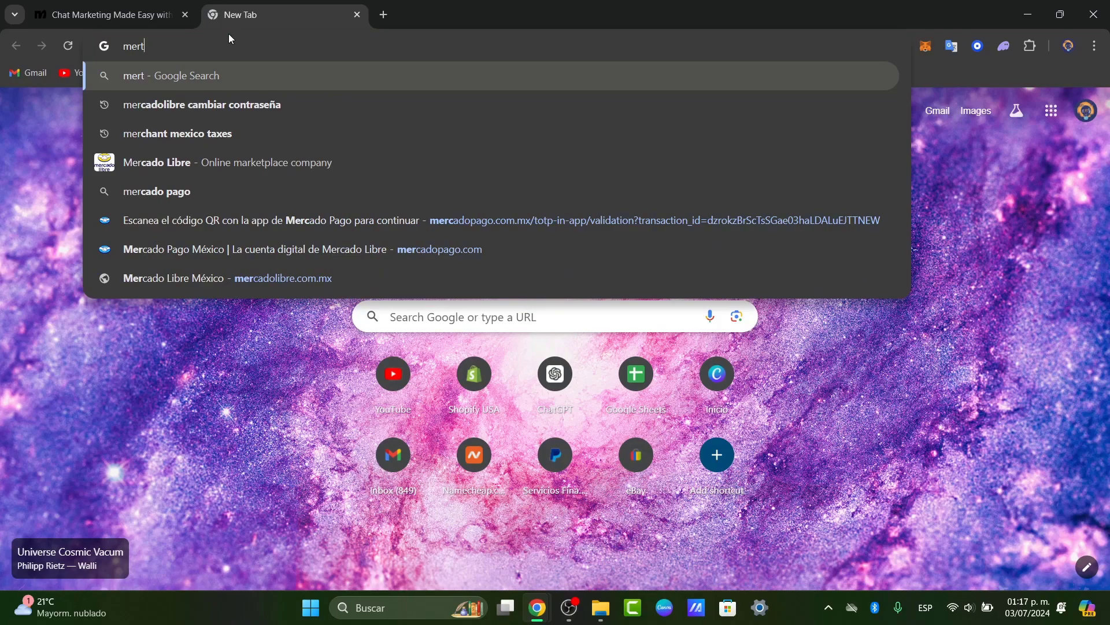
key("BackSpace")
key("BackSpace")
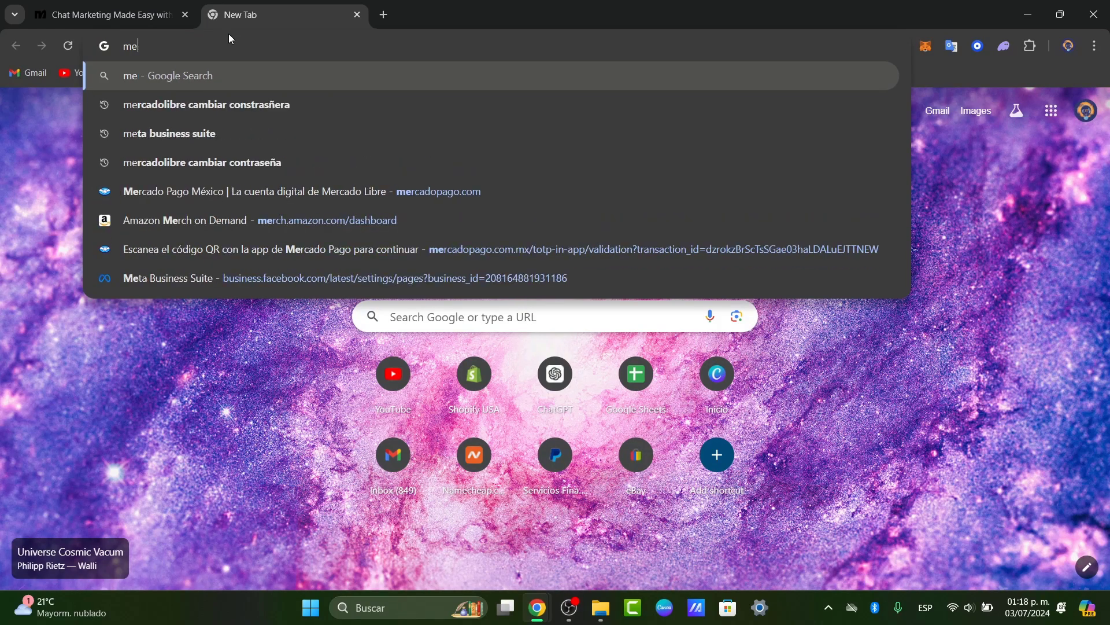
type("t")
left_click(179, 192)
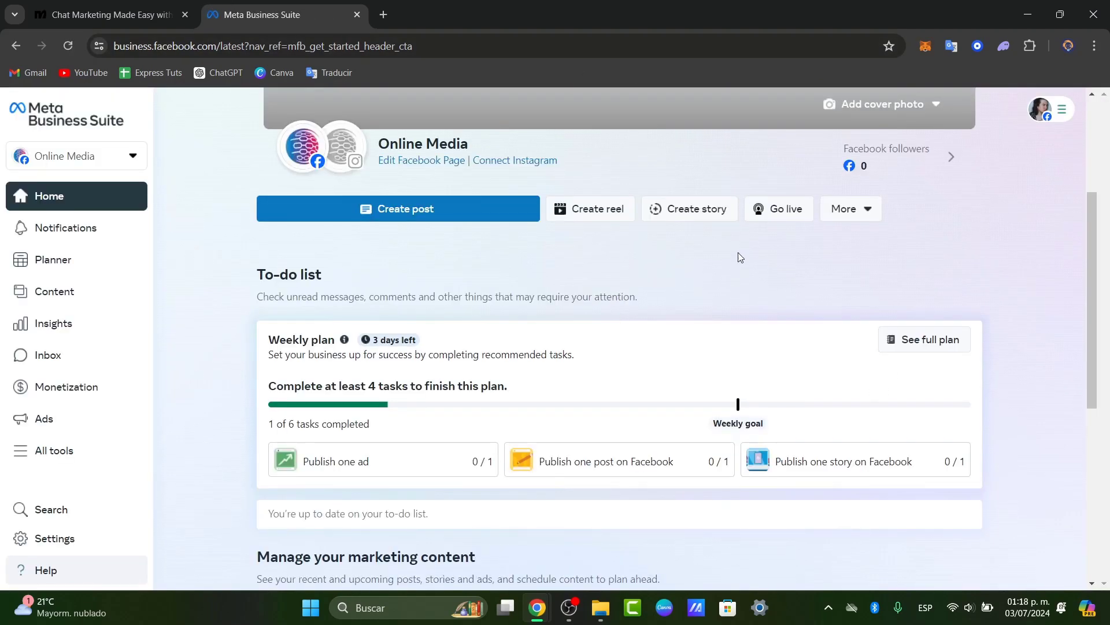
- Start Manychat signup with Facebook Messenger as the channel and approve Facebook access
left_click(110, 14)
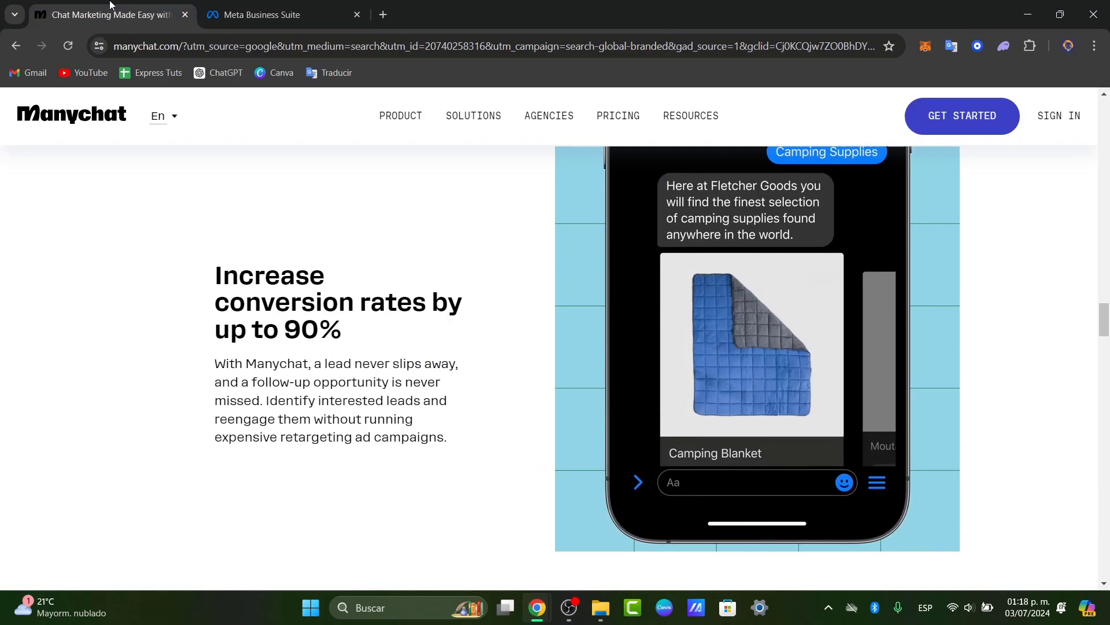
left_click(986, 115)
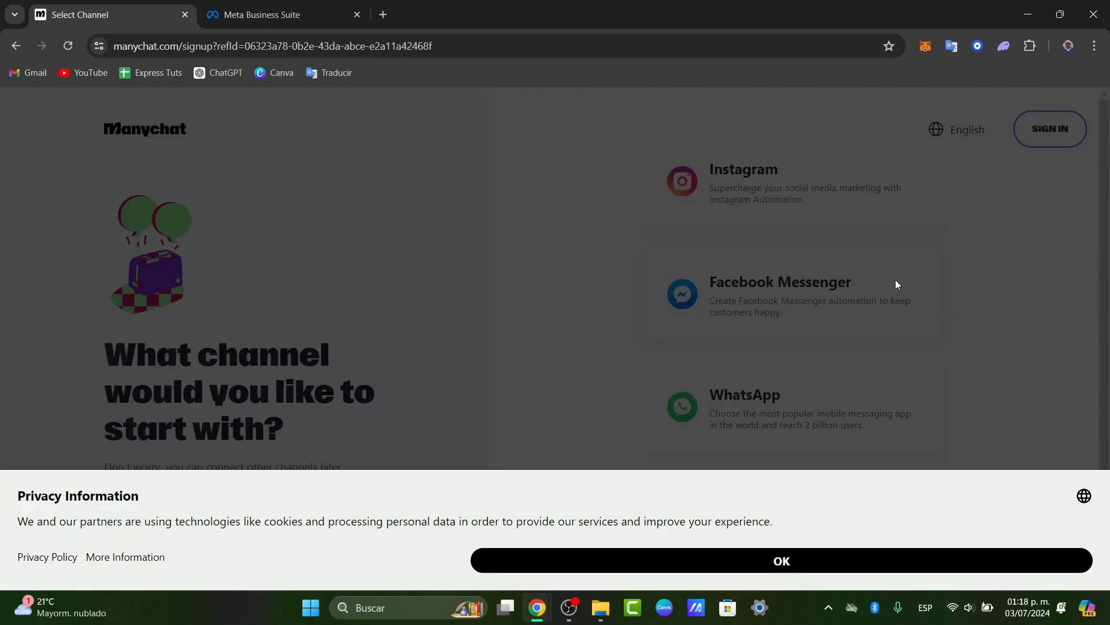
left_click(675, 567)
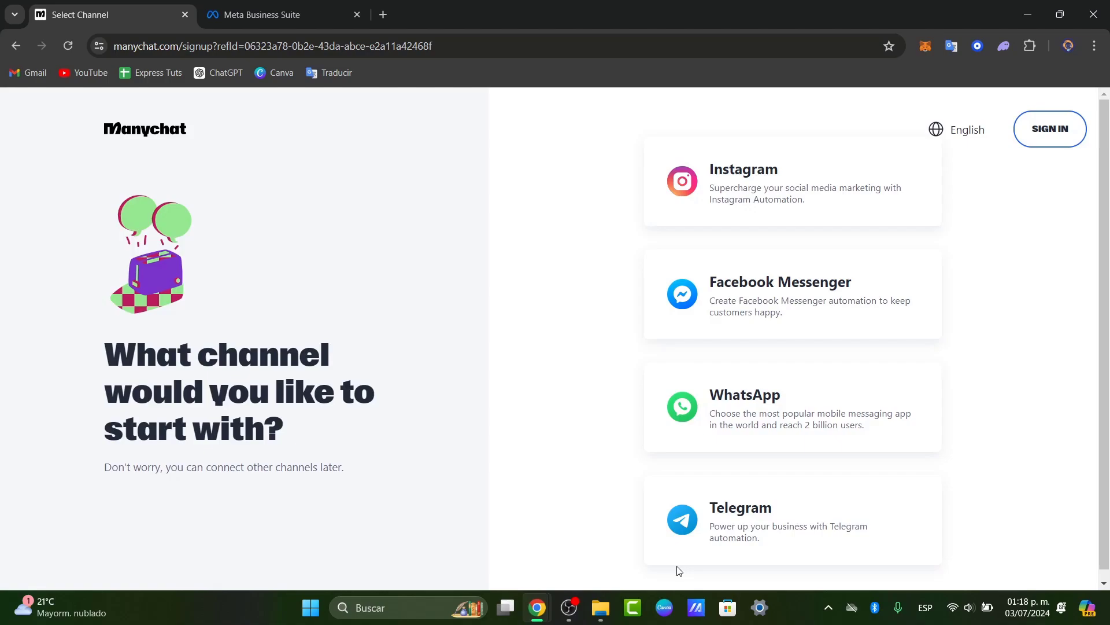
left_click(769, 307)
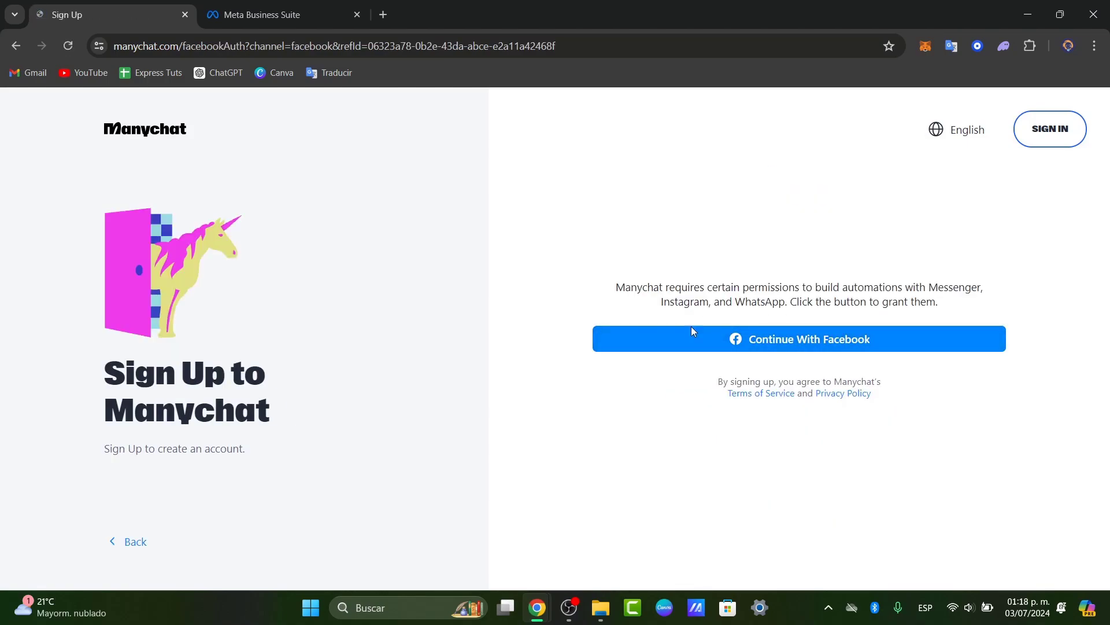
left_click(791, 340)
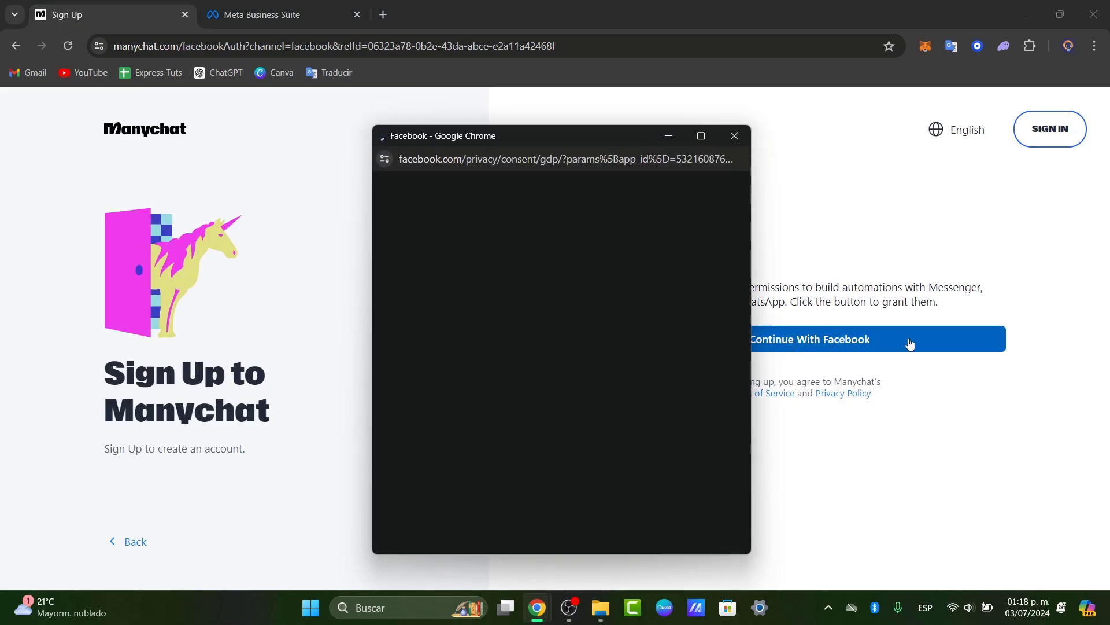
left_click(550, 438)
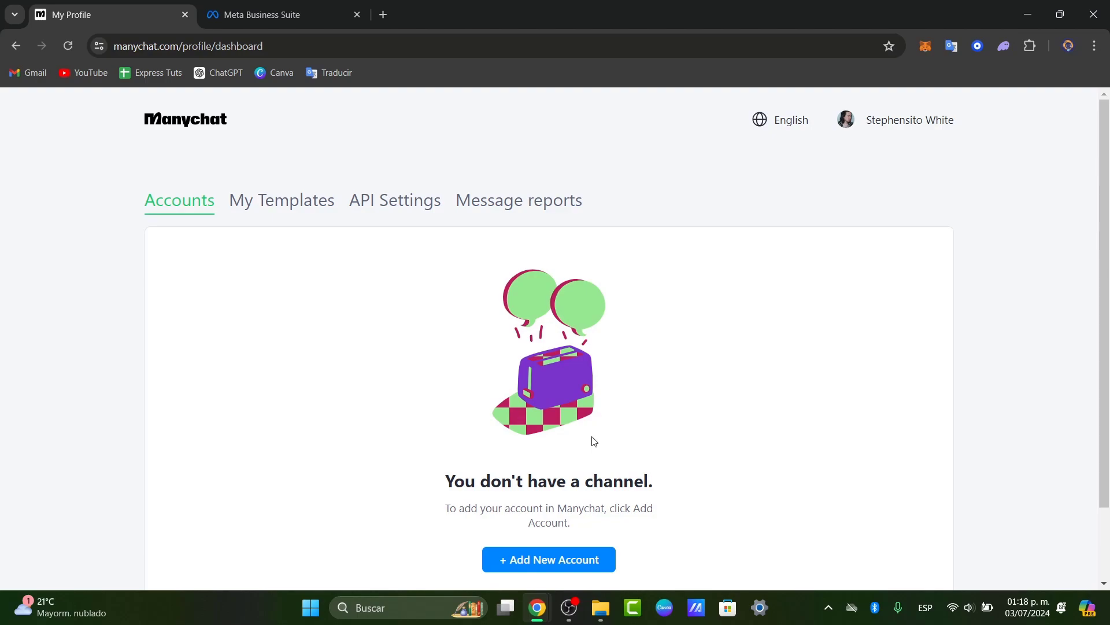
scroll(630, 367, "down", 3)
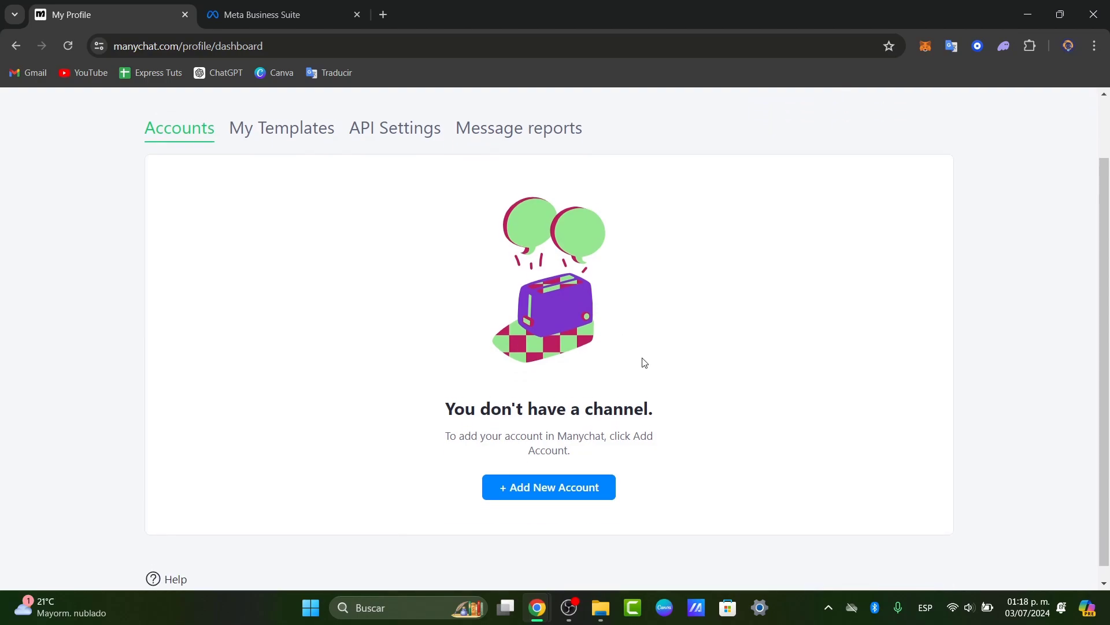
- Add a new Facebook Messenger account and connect the Canva Geeks page
left_click(584, 473)
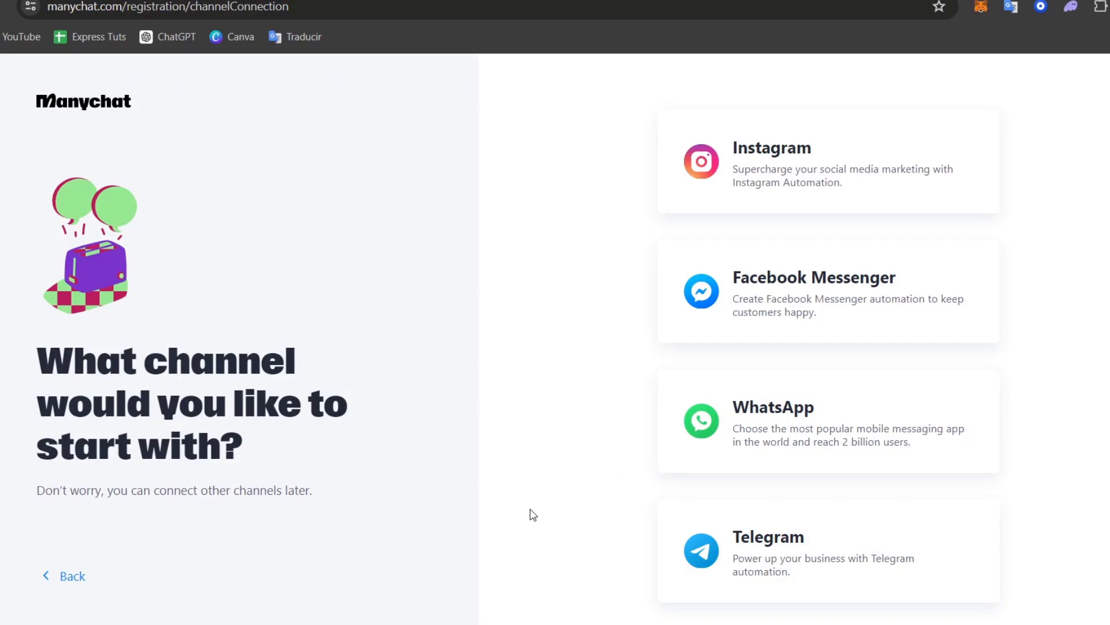
left_click(820, 320)
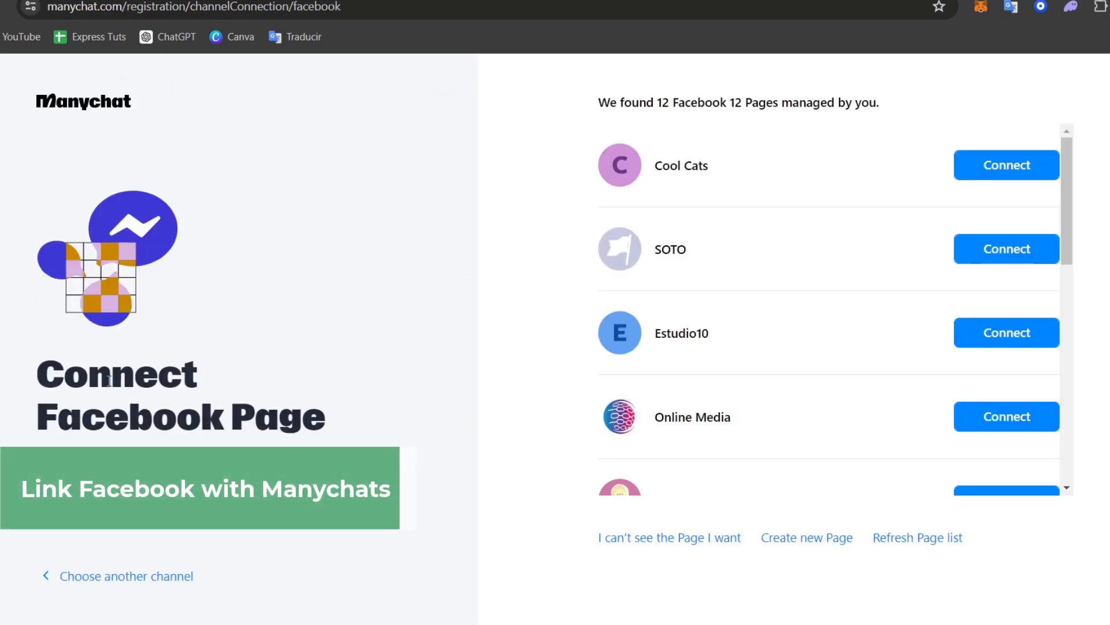
left_click_drag(112, 376, 343, 435)
scroll(811, 322, "down", 12)
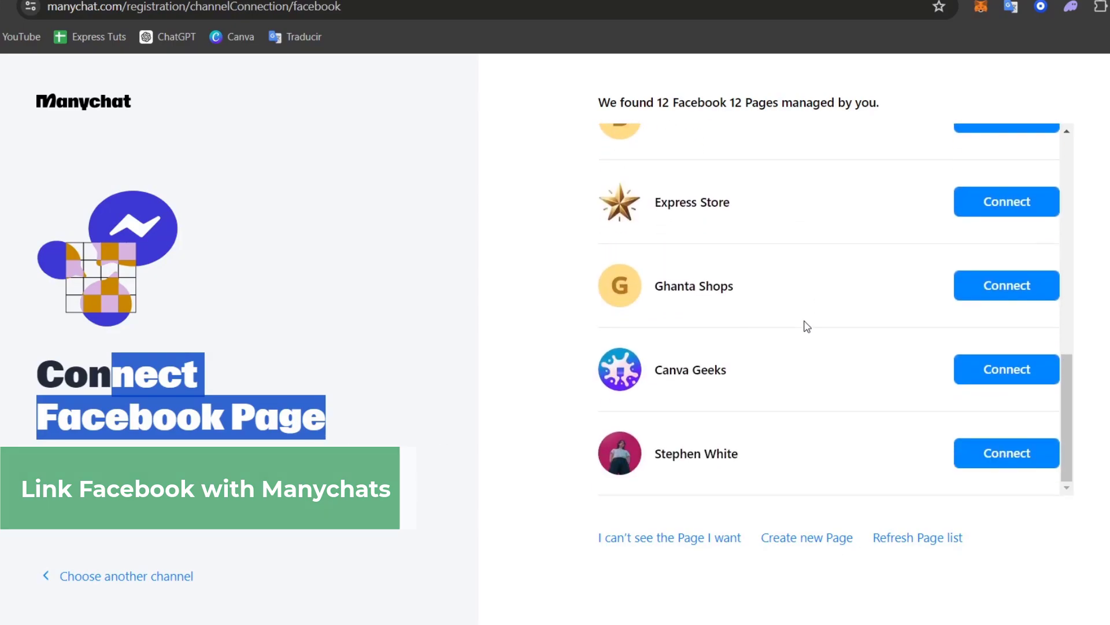
scroll(803, 325, "up", 8)
scroll(803, 324, "down", 8)
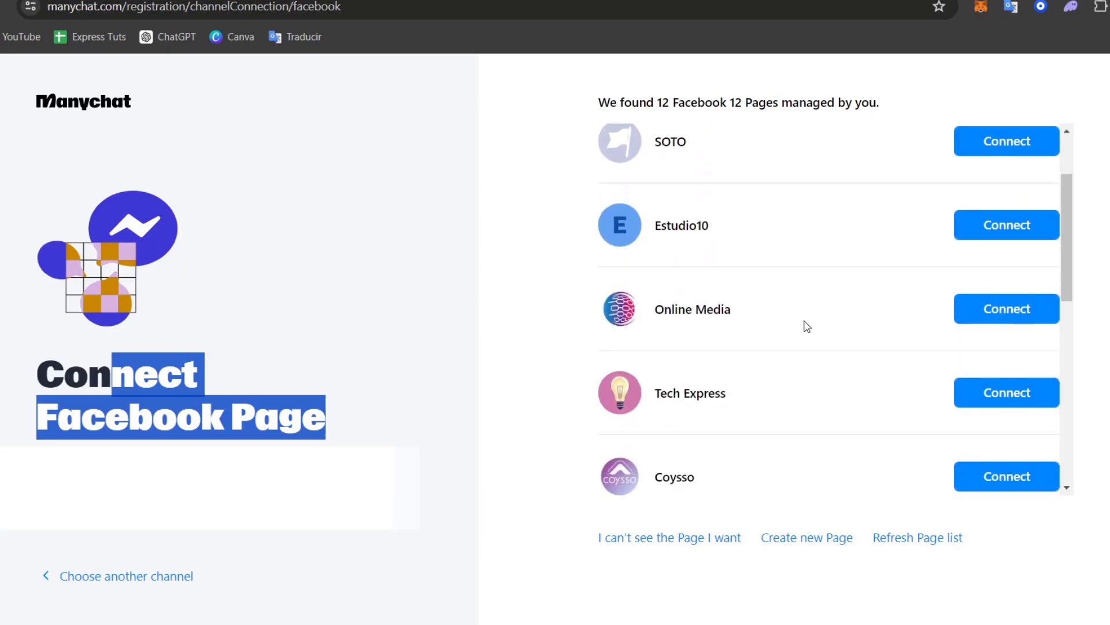
left_click(979, 382)
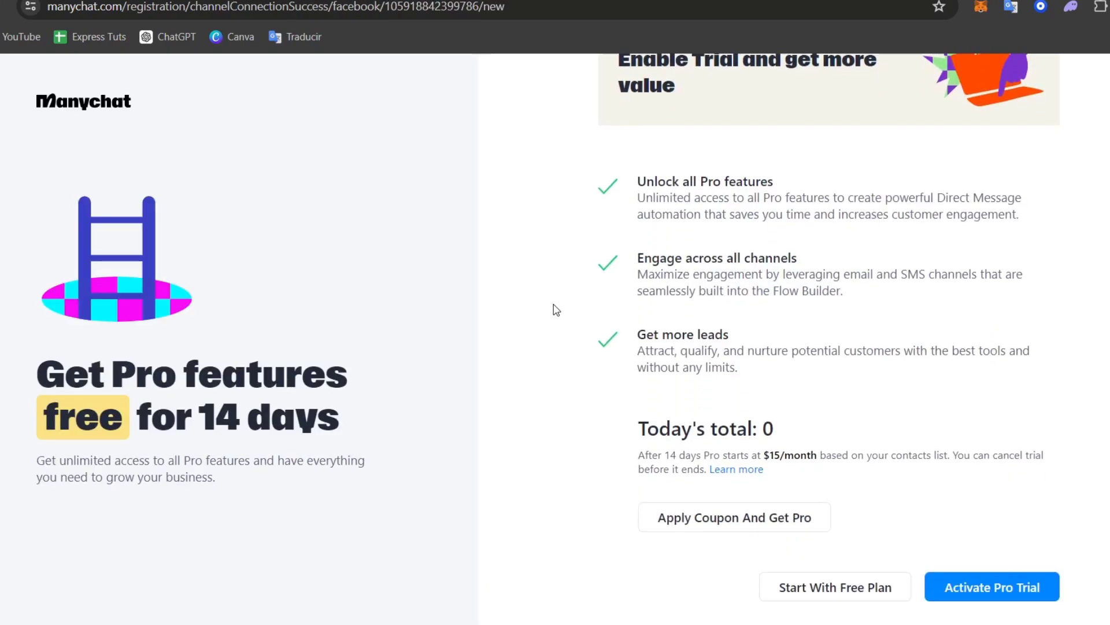
- Continue on the free plan and answer Business use and Both for account purpose and usage
left_click(835, 588)
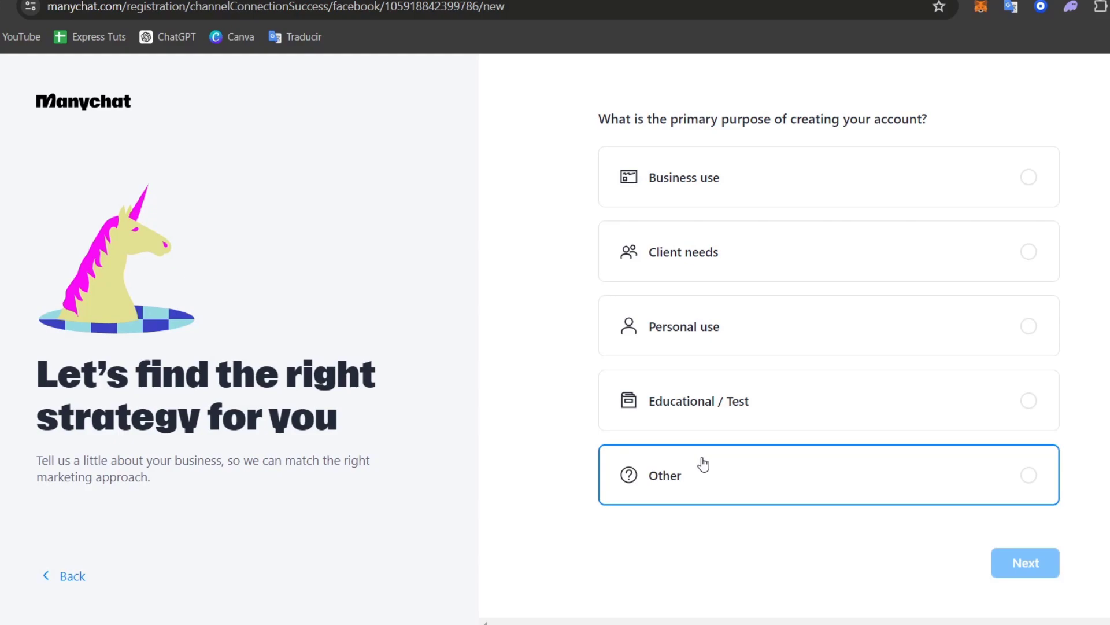
left_click_drag(211, 379, 376, 405)
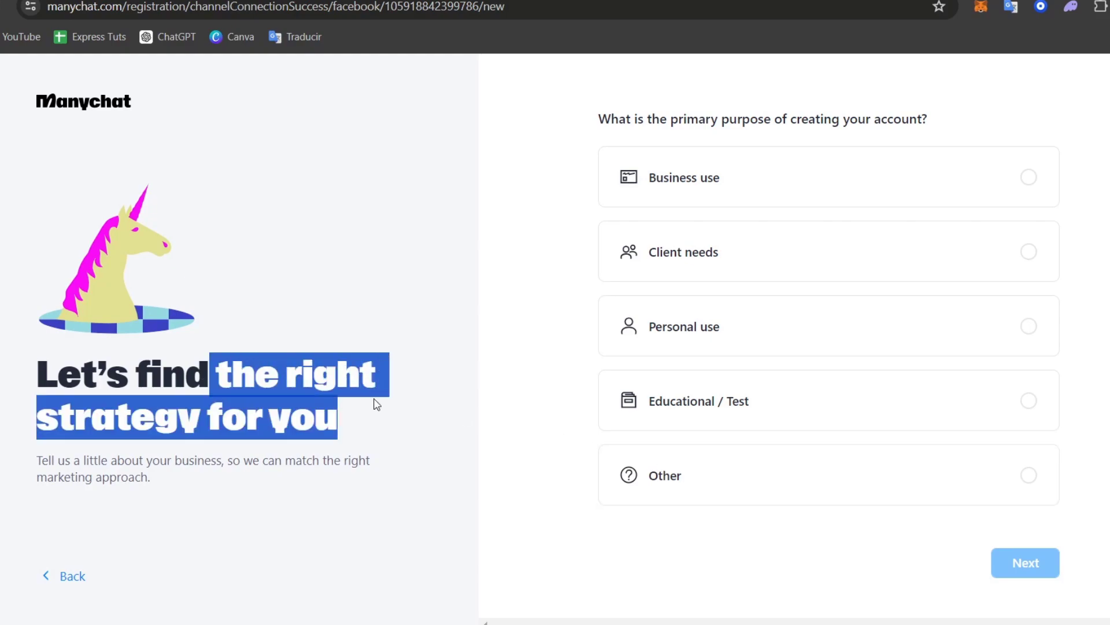
left_click(791, 193)
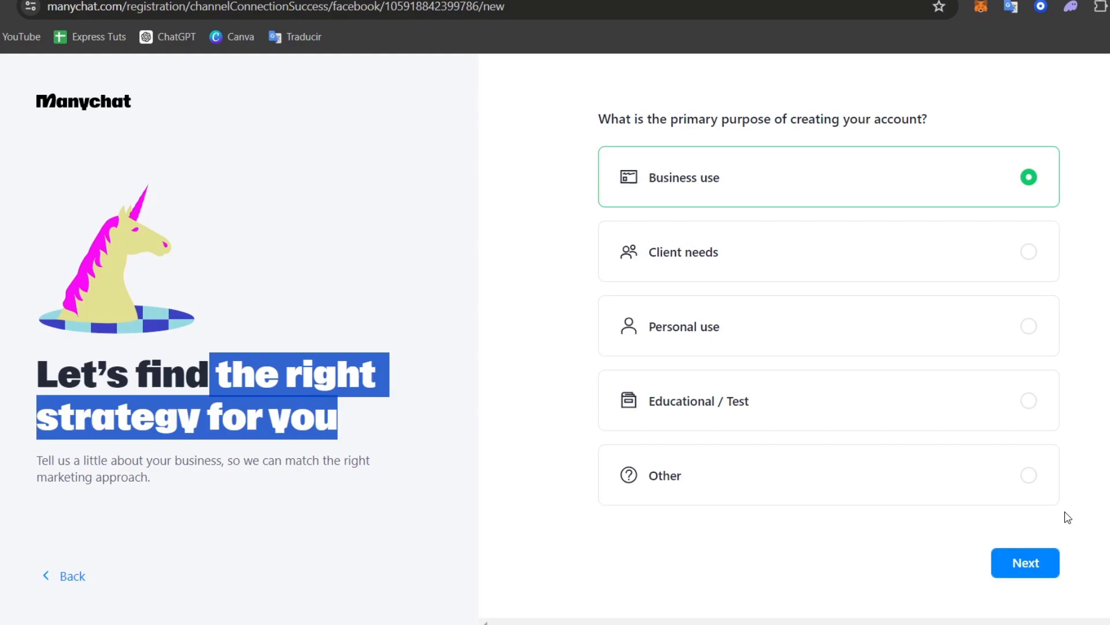
left_click(1027, 561)
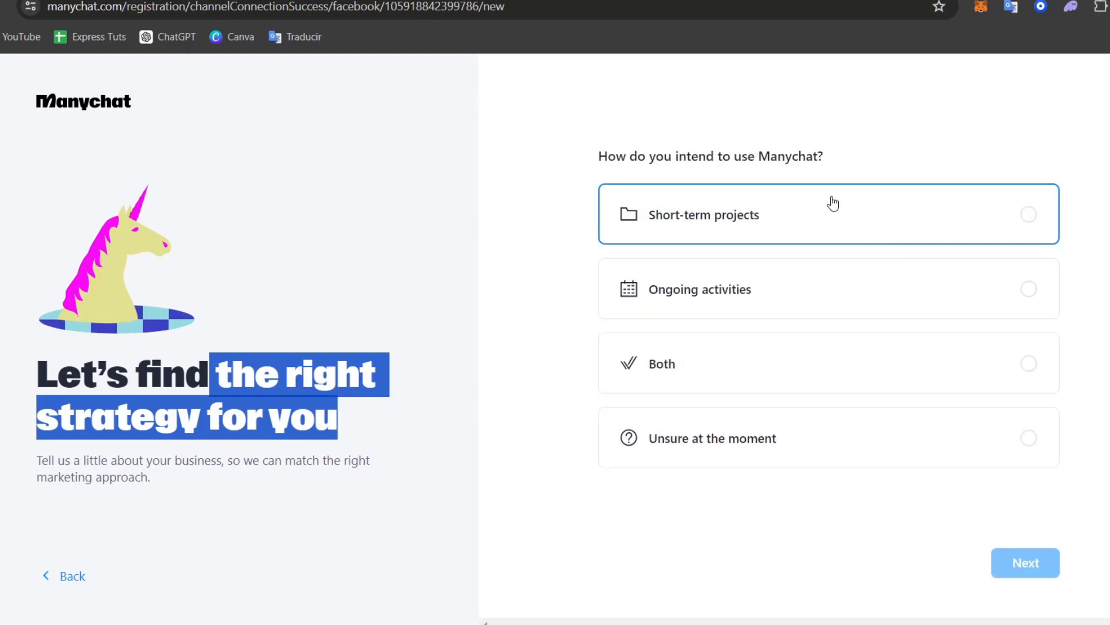
left_click_drag(723, 157, 848, 172)
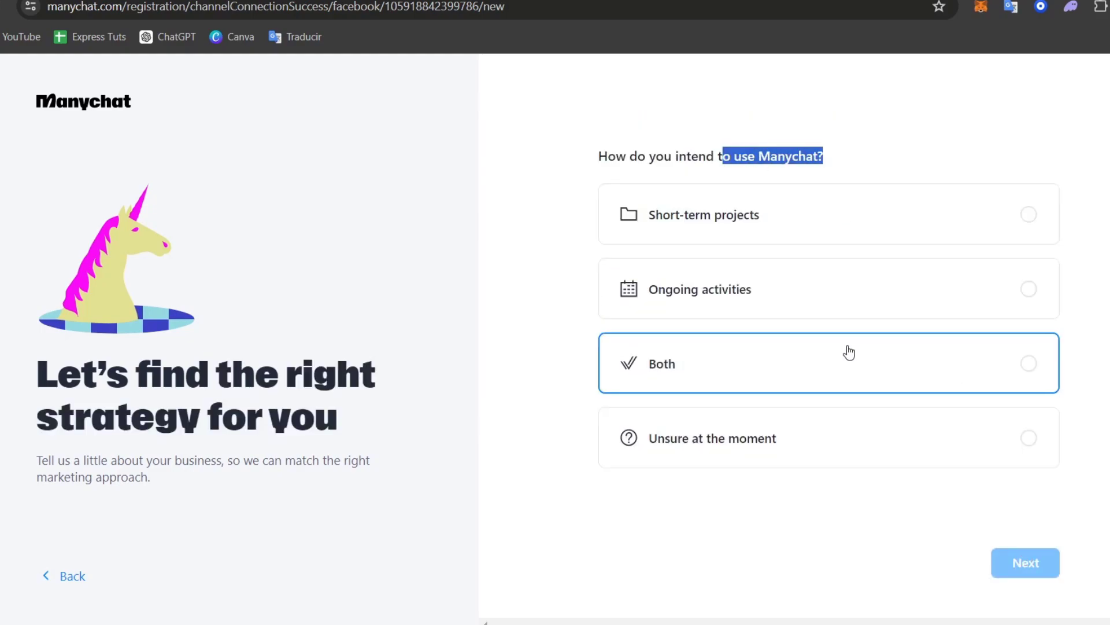
left_click(838, 381)
left_click(1019, 570)
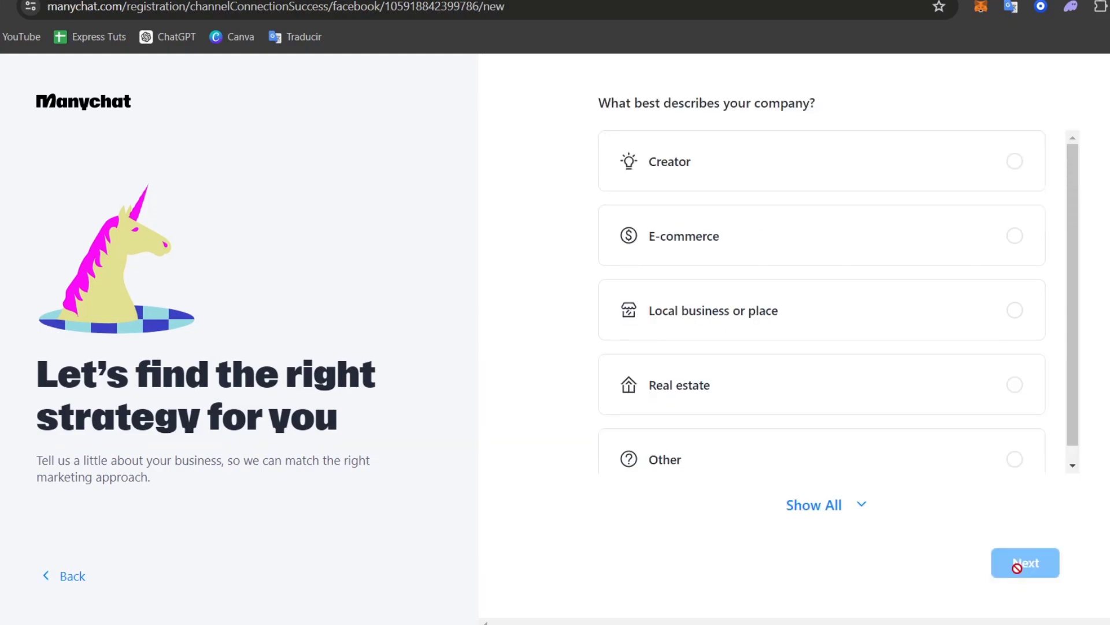
- Choose Creator as the company type and affiliate marketing as the monetization method
left_click_drag(684, 107, 877, 127)
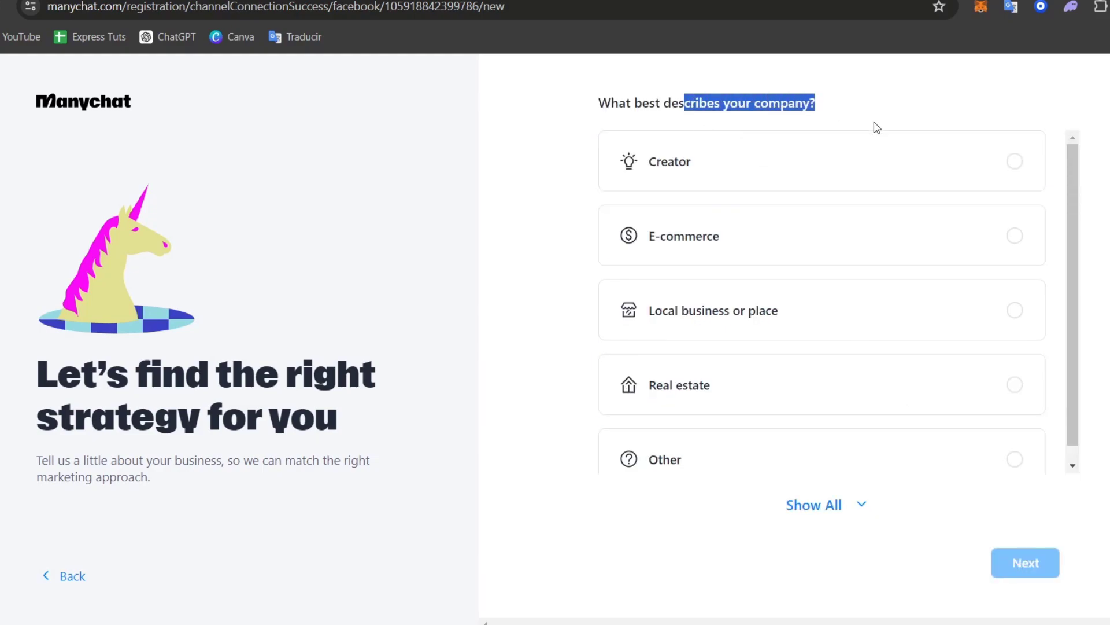
left_click(875, 151)
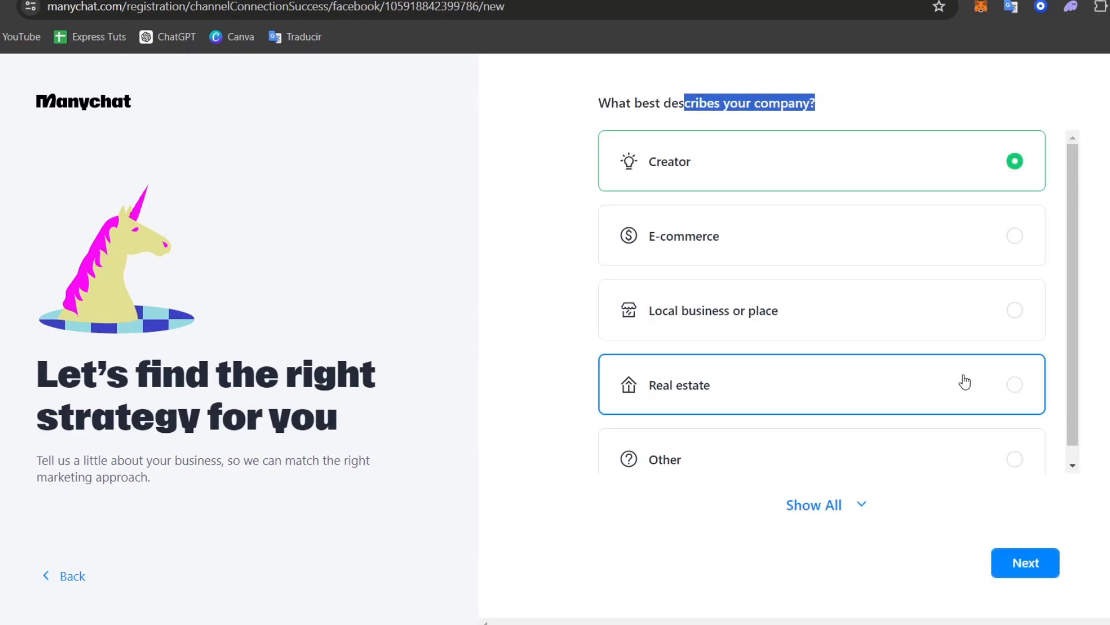
left_click(1024, 561)
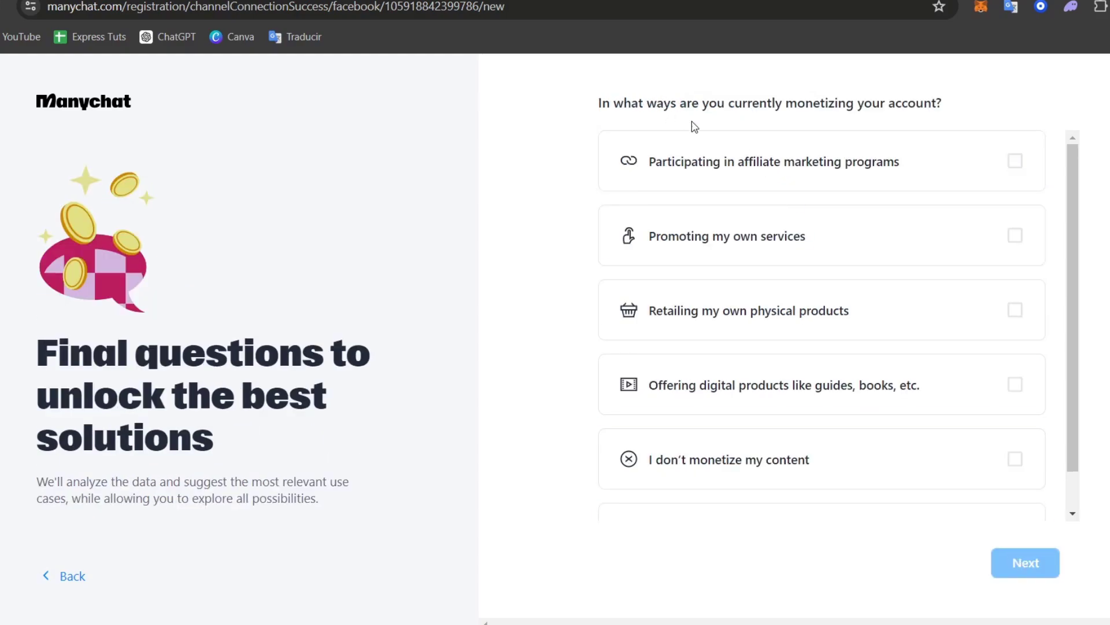
left_click(849, 176)
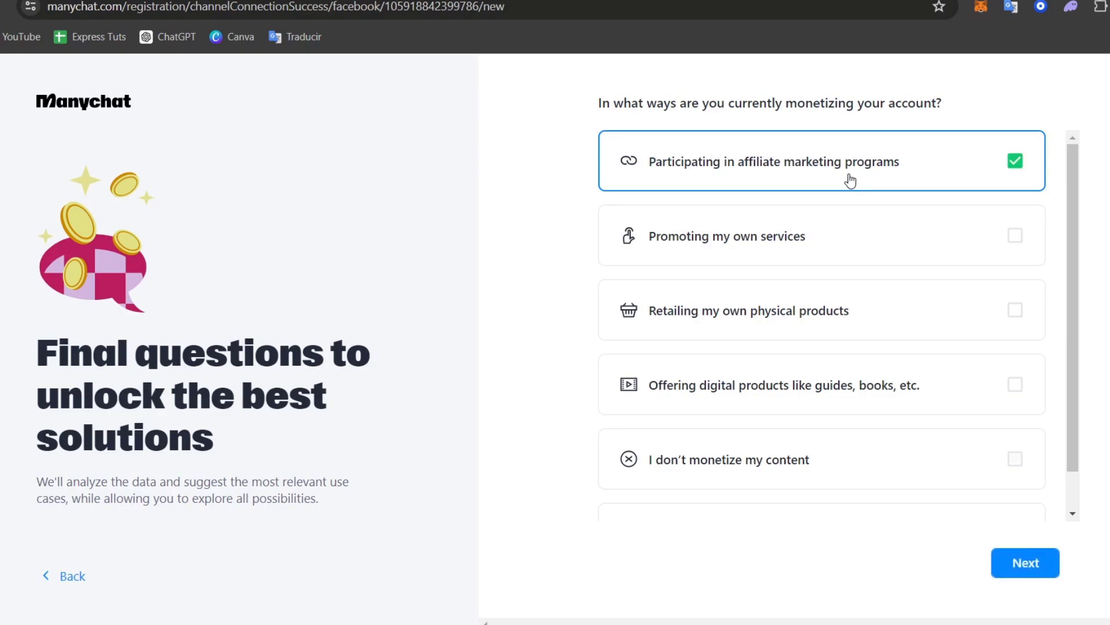
left_click(1009, 559)
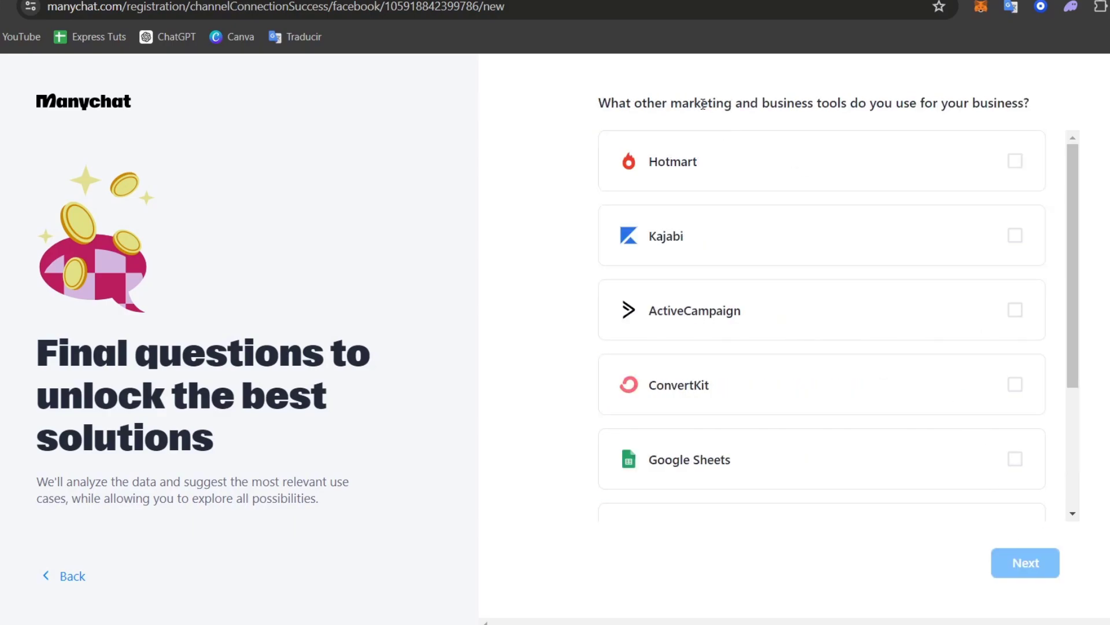
- Mark Google Sheets and Canva as tools in use and submit the survey
left_click_drag(703, 104, 1056, 116)
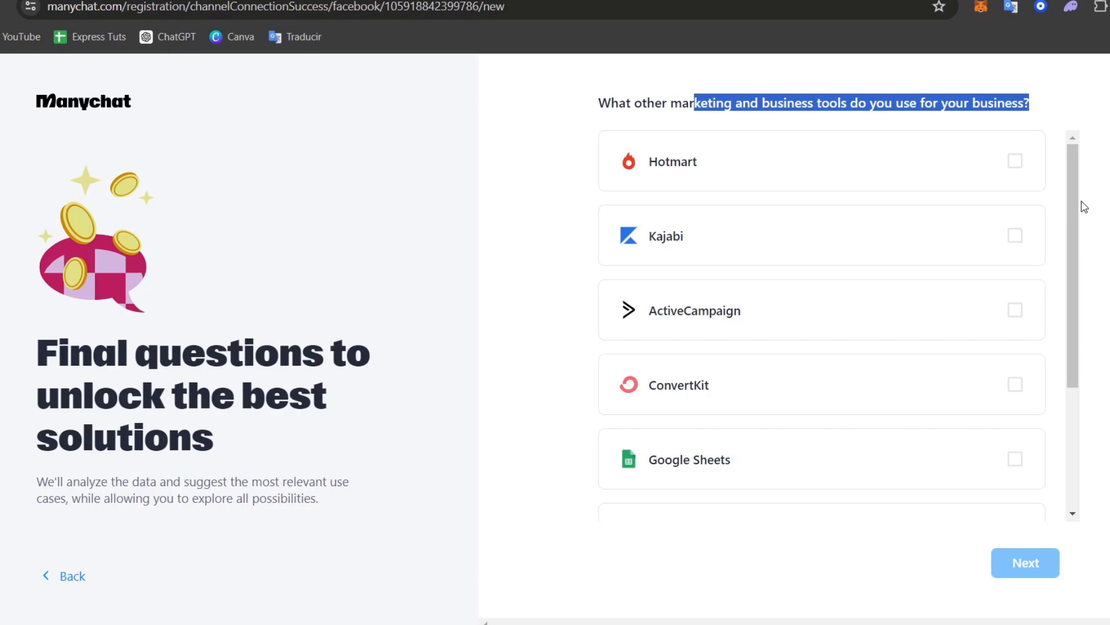
left_click(1088, 246)
left_click(1022, 446)
scroll(1028, 428, "down", 3)
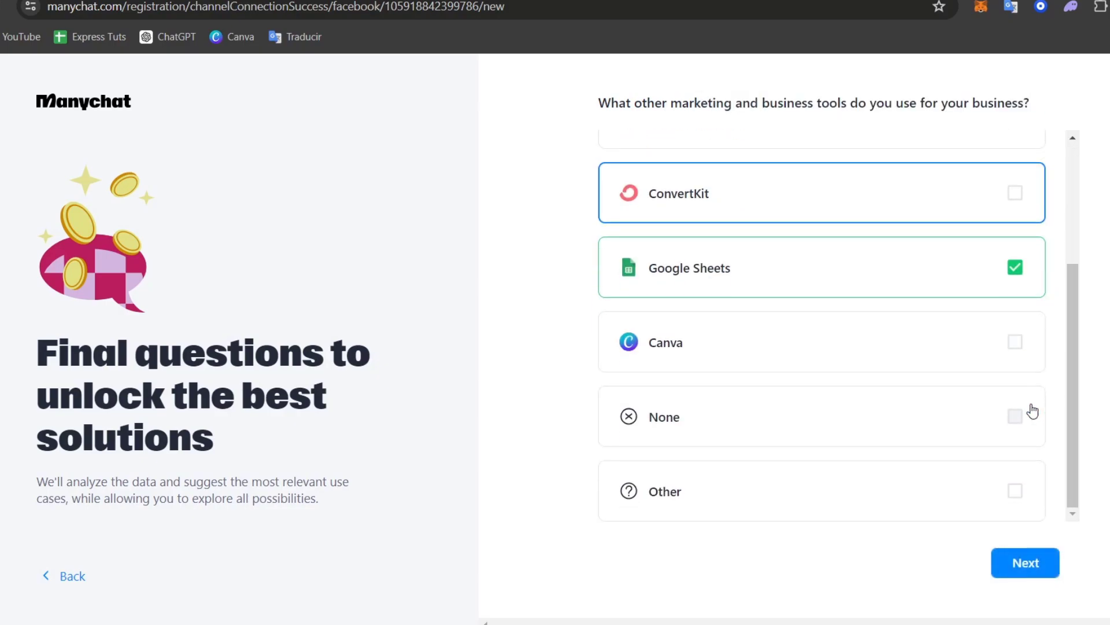
left_click(927, 362)
left_click(1034, 567)
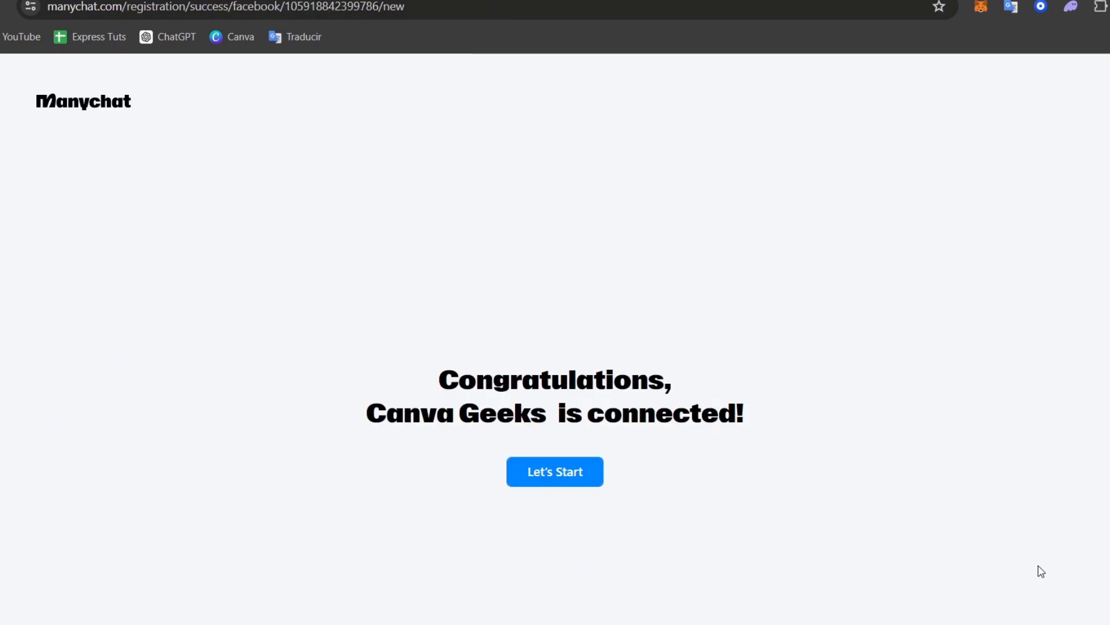
- Continue from the connection confirmation to the Canva Geeks Home dashboard
left_click(591, 480)
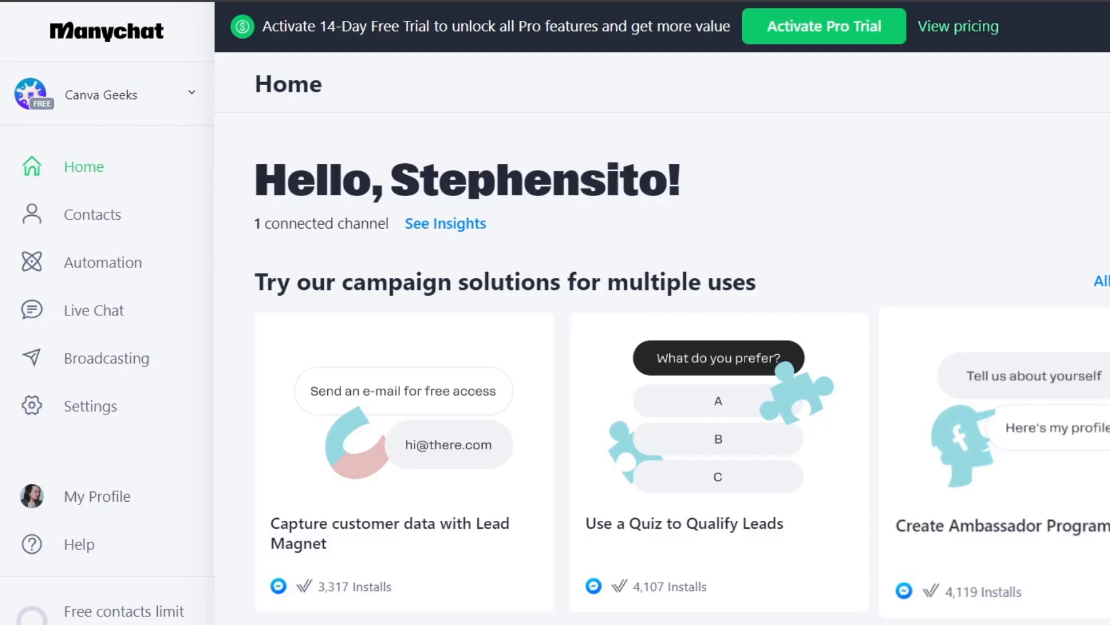
- Open the 'Capture customer data with Lead Magnet' template and set it up
scroll(1081, 322, "down", 5)
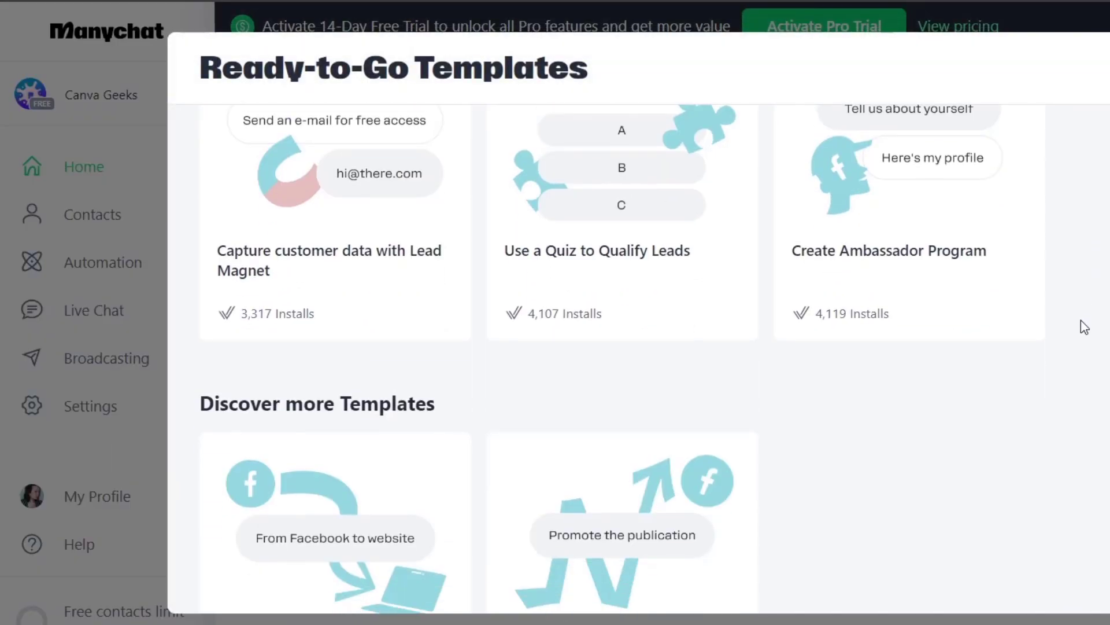
scroll(1081, 323, "up", 5)
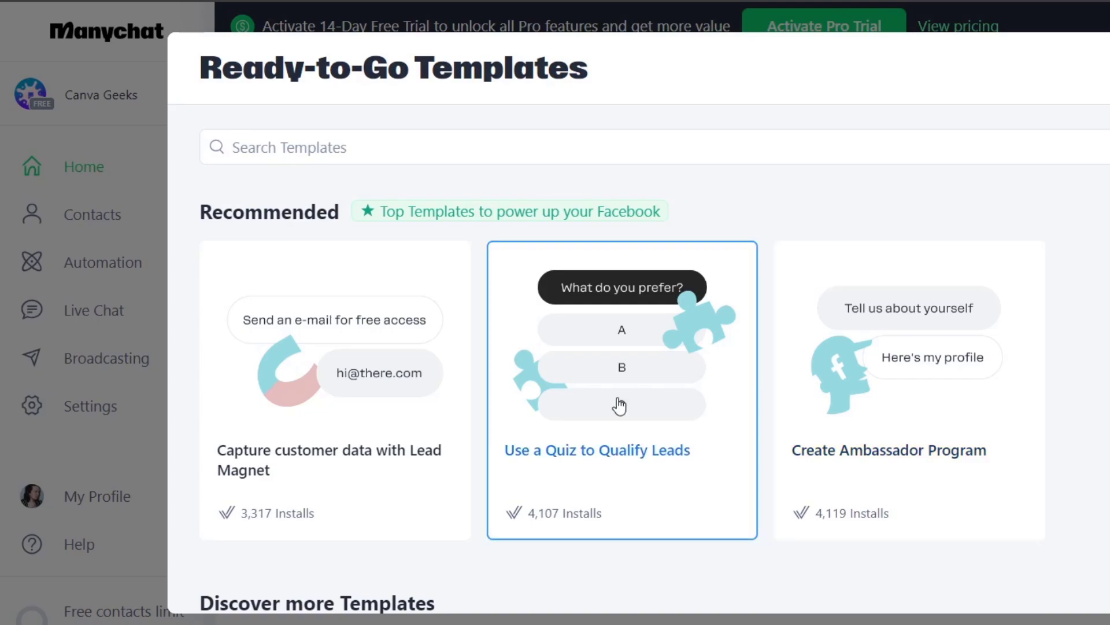
left_click(356, 452)
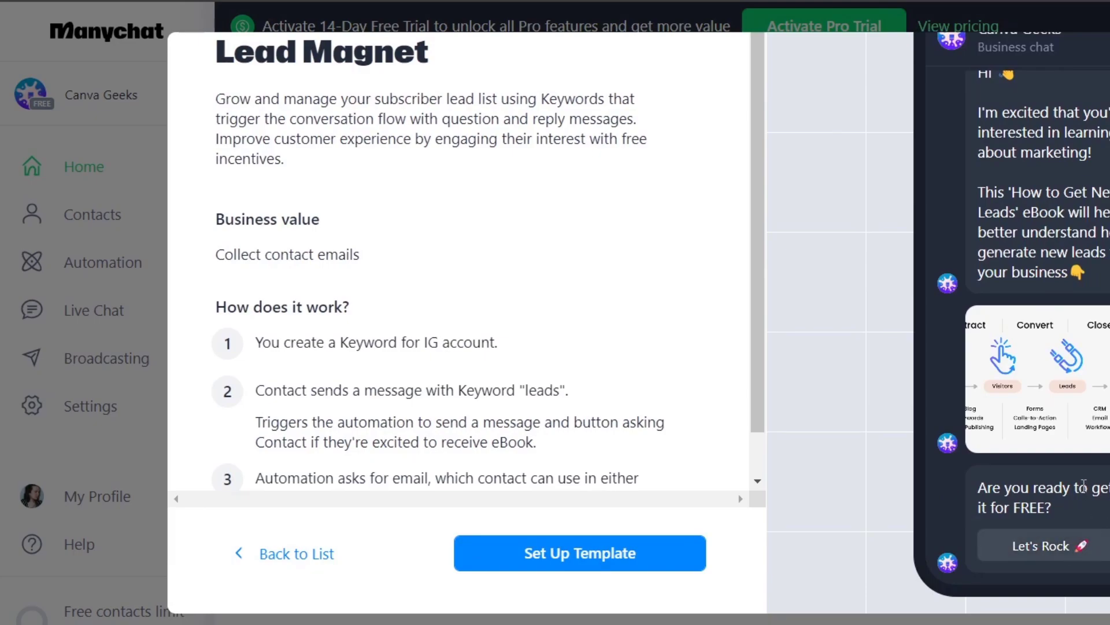
left_click(594, 565)
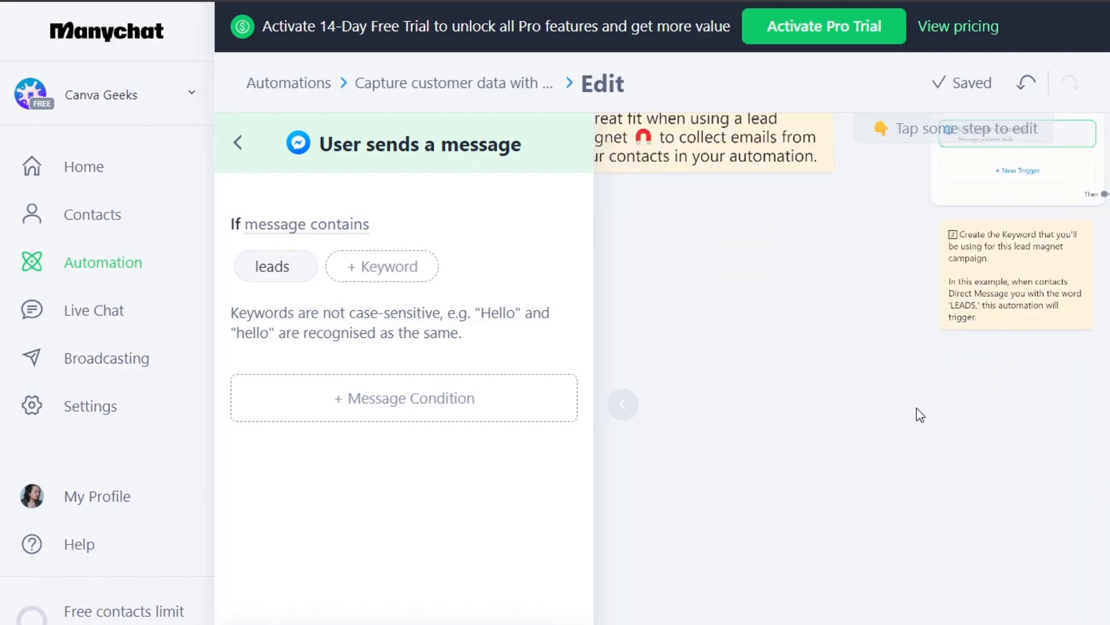
- Add trigger keywords Canva, Canva Pro and Canva Login, discarding the extra message condition
left_click_drag(917, 408, 856, 533)
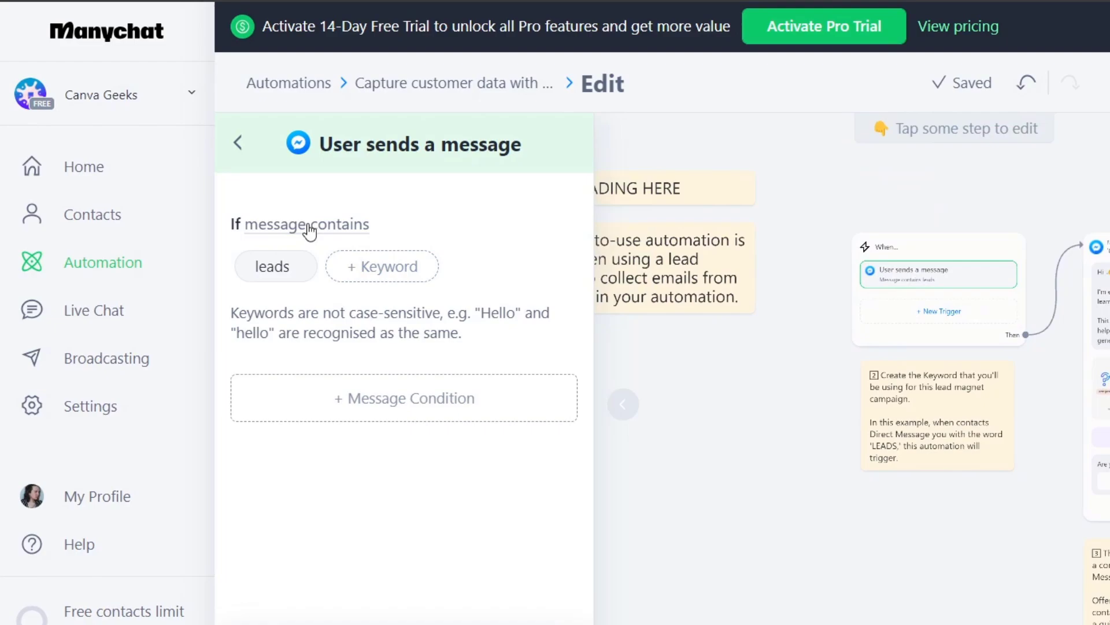
left_click(371, 265)
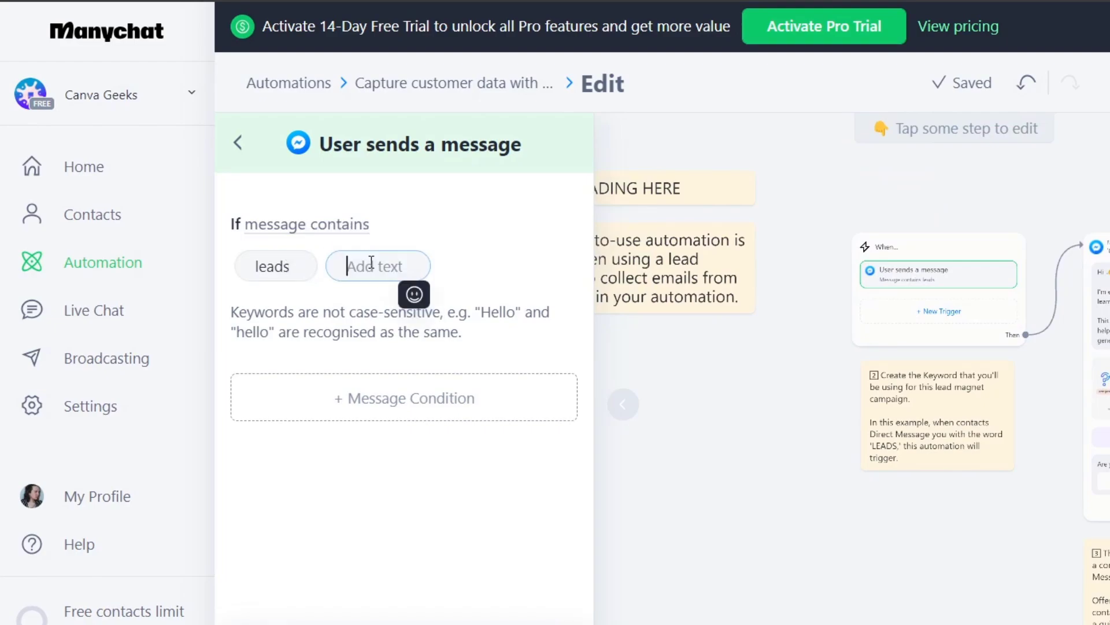
type("Canva")
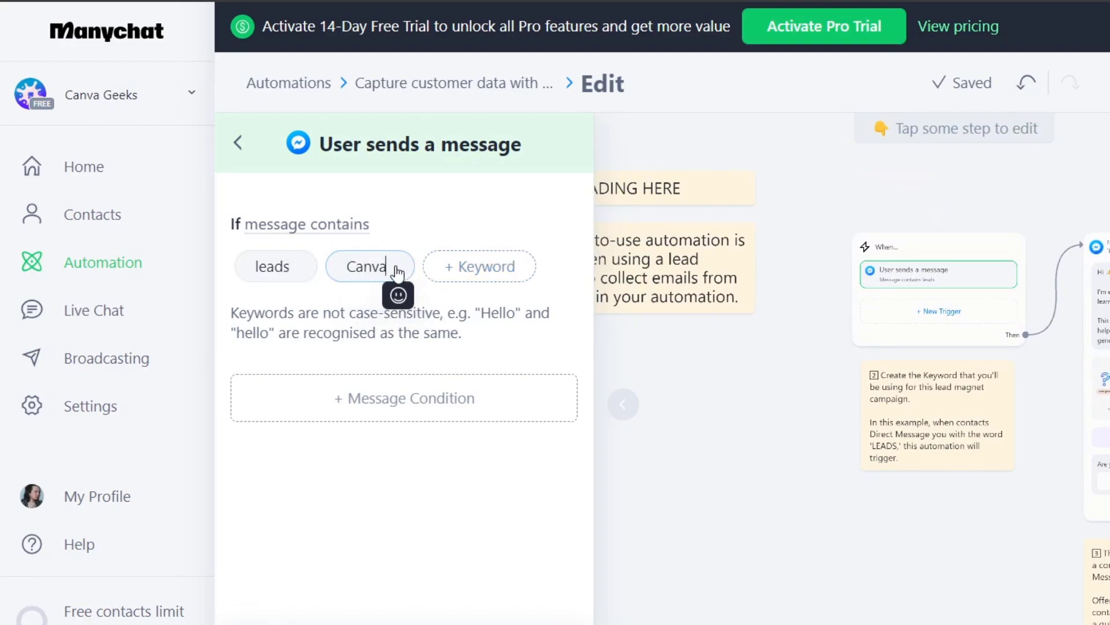
left_click(439, 267)
type("Canv")
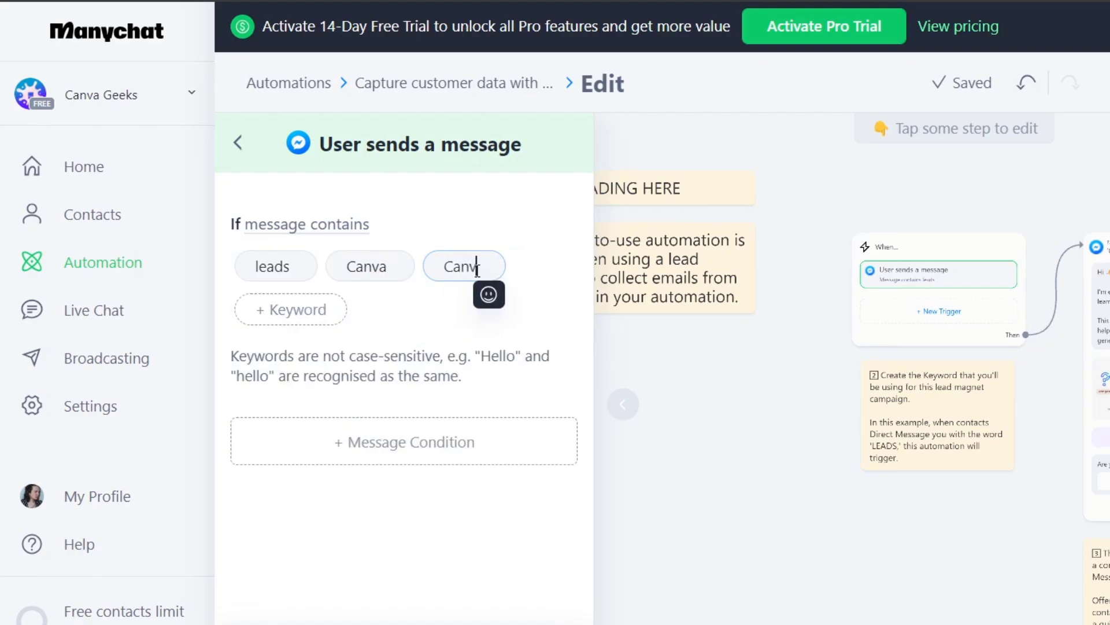
type("a Pro")
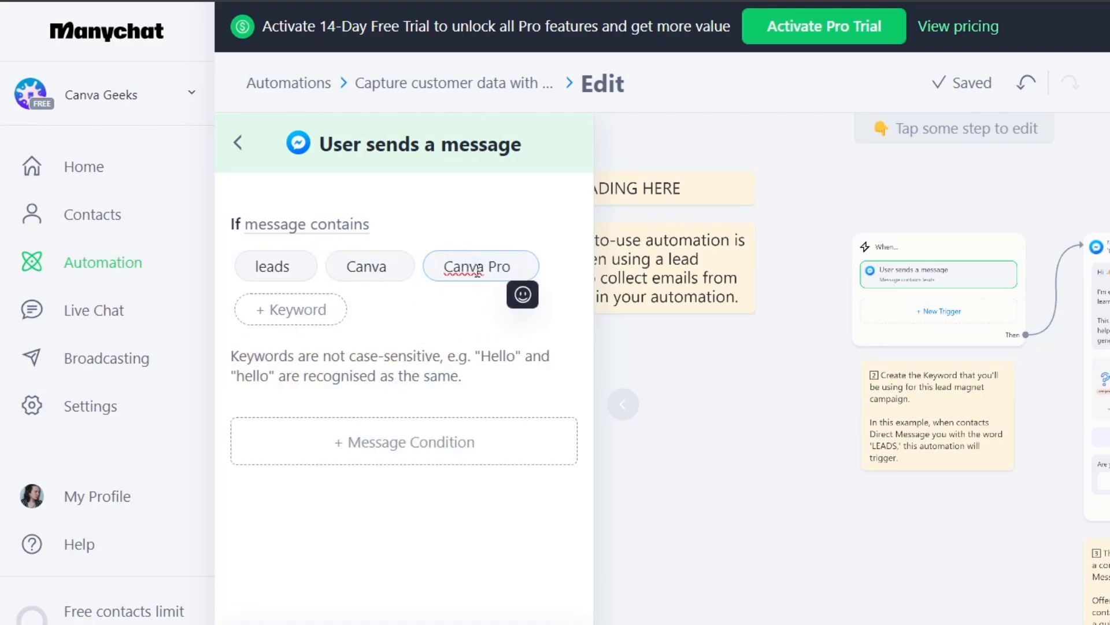
left_click(300, 316)
type("Canva ")
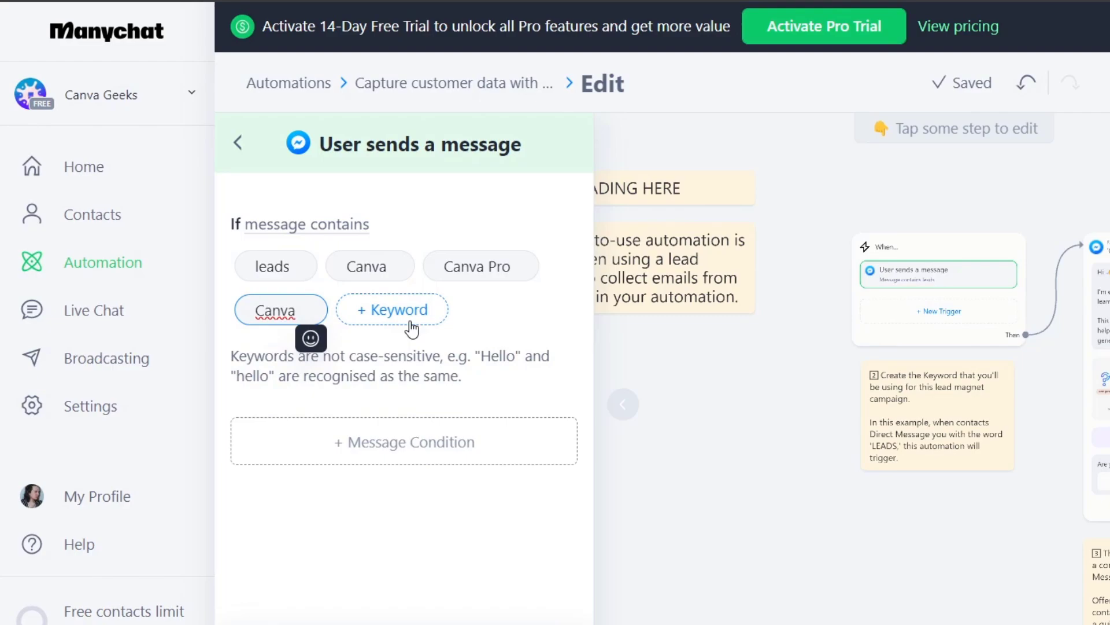
type("Login")
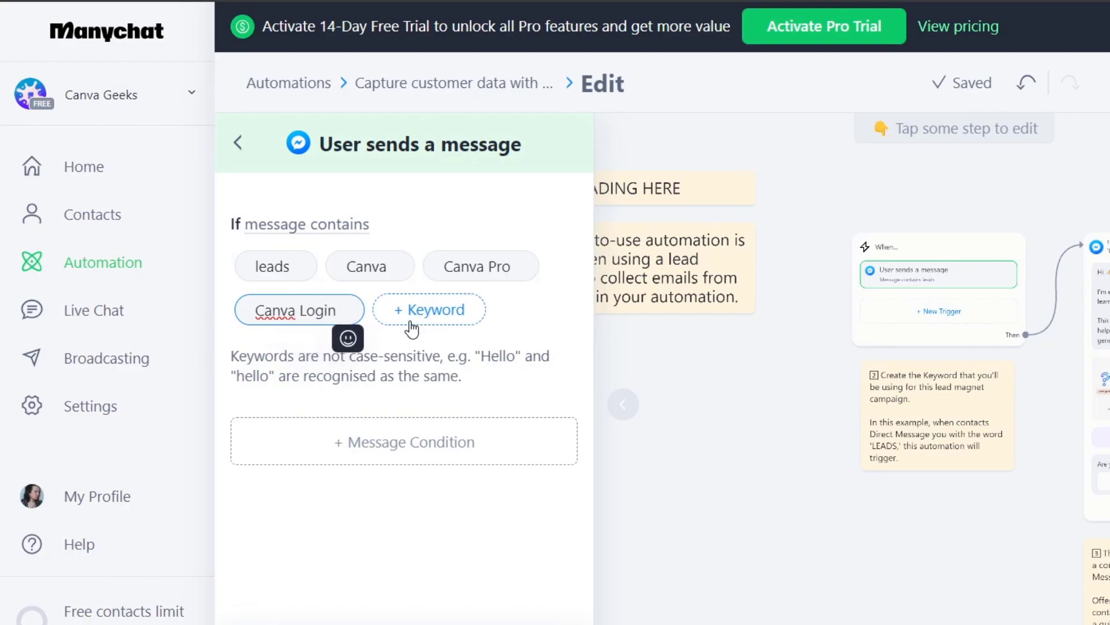
left_click(518, 381)
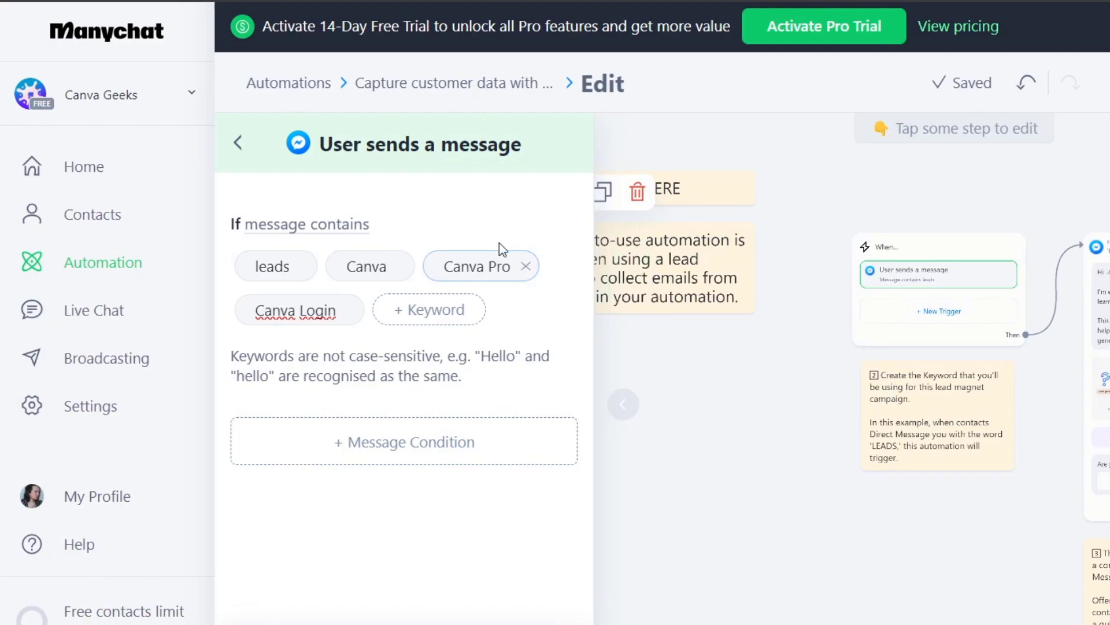
left_click(479, 457)
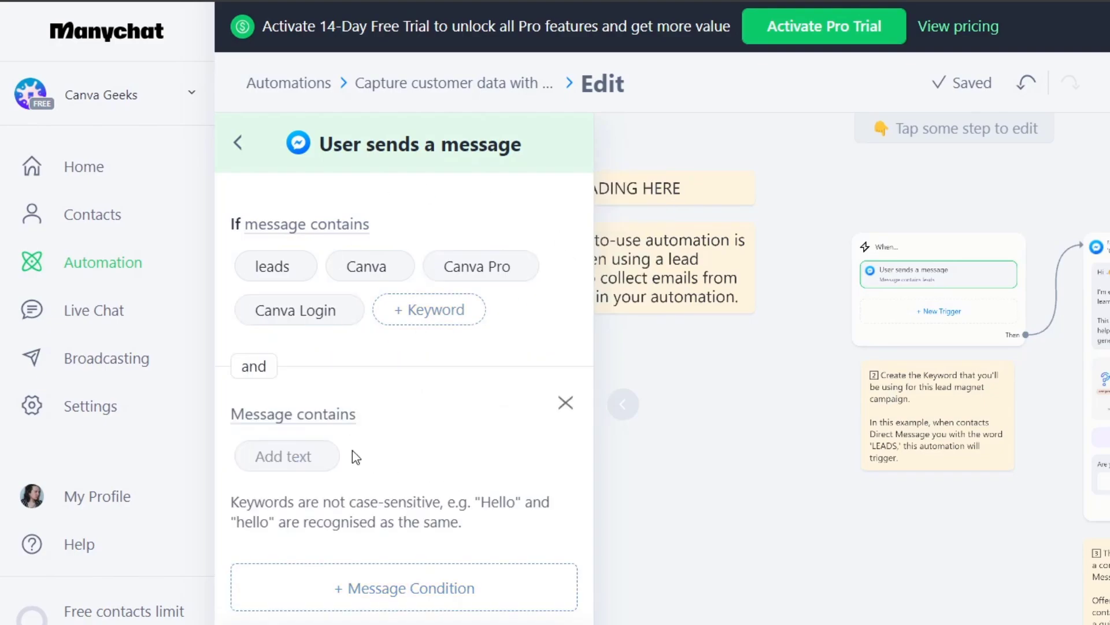
left_click(565, 402)
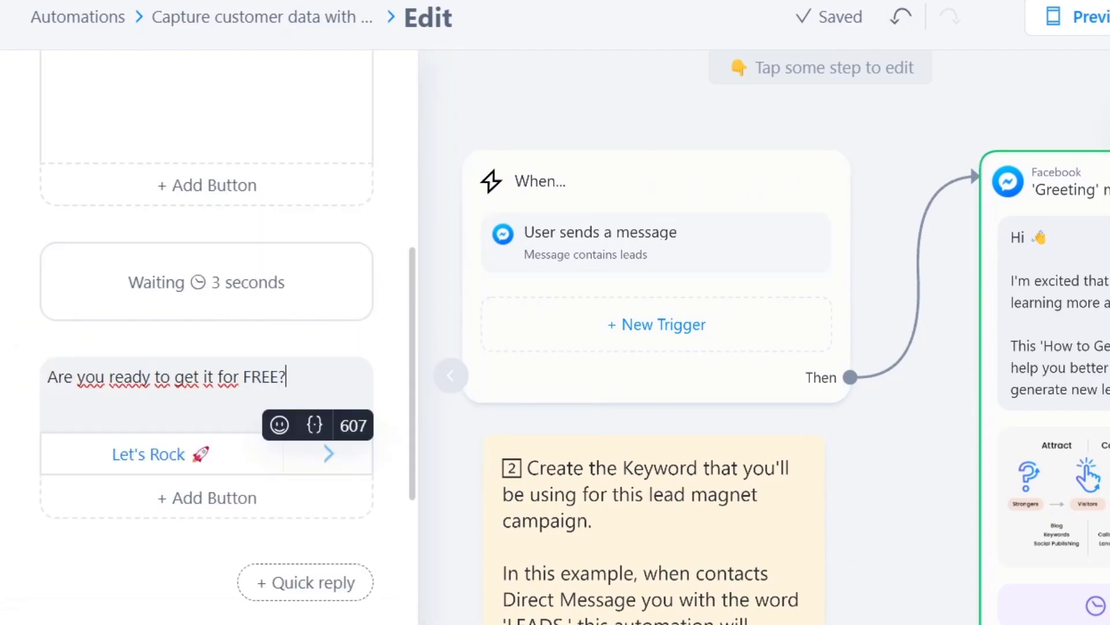
- Remove the trailing empty line and the funnel image from the Greeting message
scroll(202, 289, "up", 5)
left_click(102, 184)
key("BackSpace")
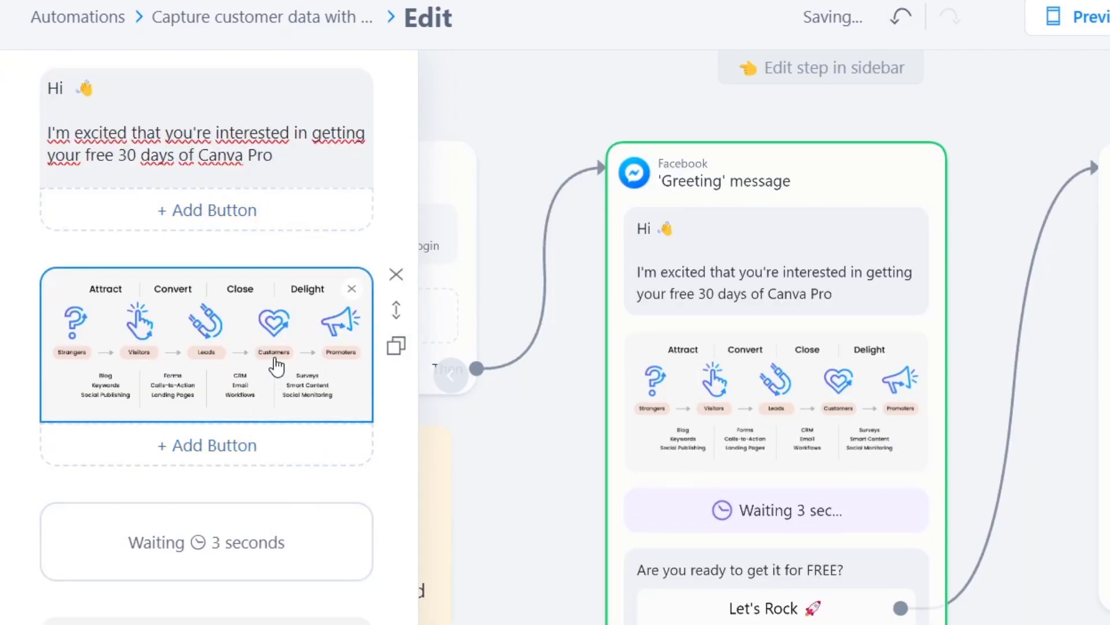
left_click(396, 276)
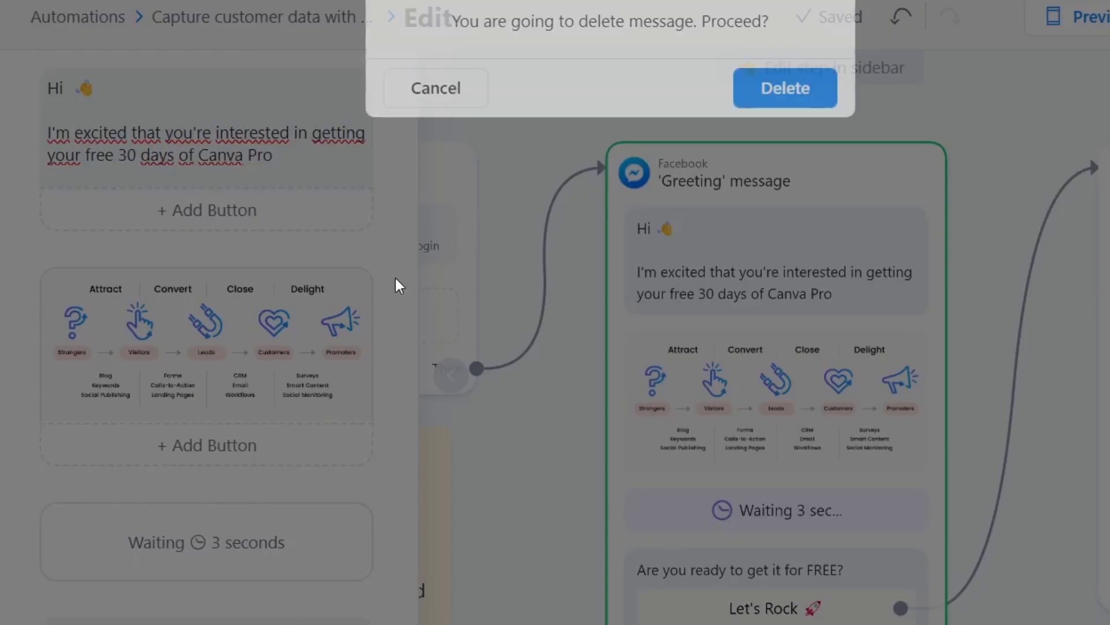
left_click(786, 98)
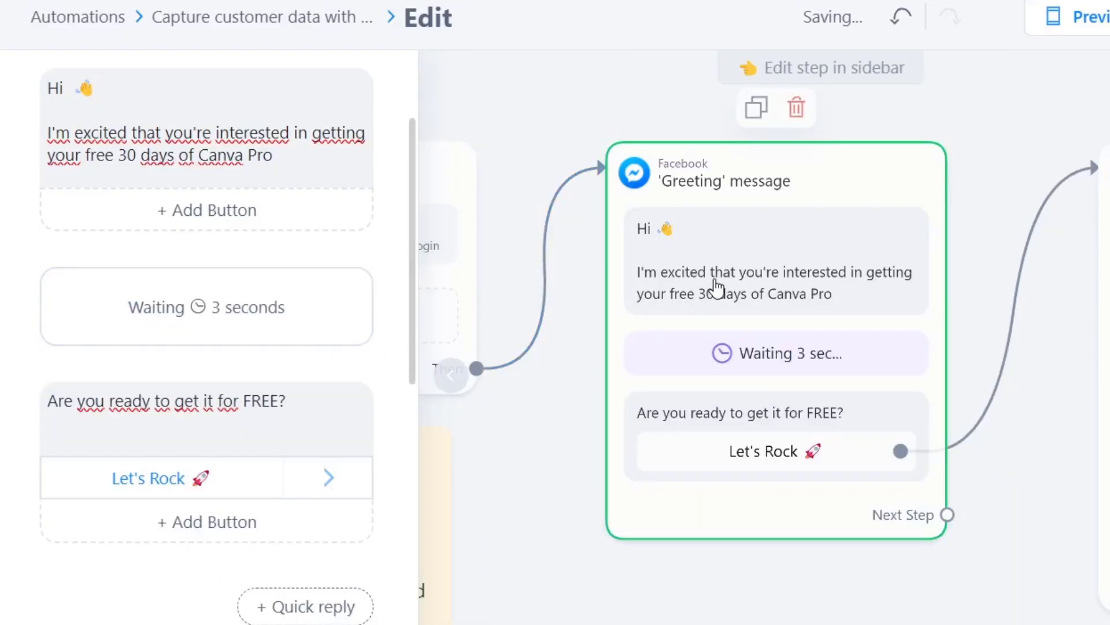
- Change the greeting question to 'Is this what you are looking for?'
left_click(281, 406)
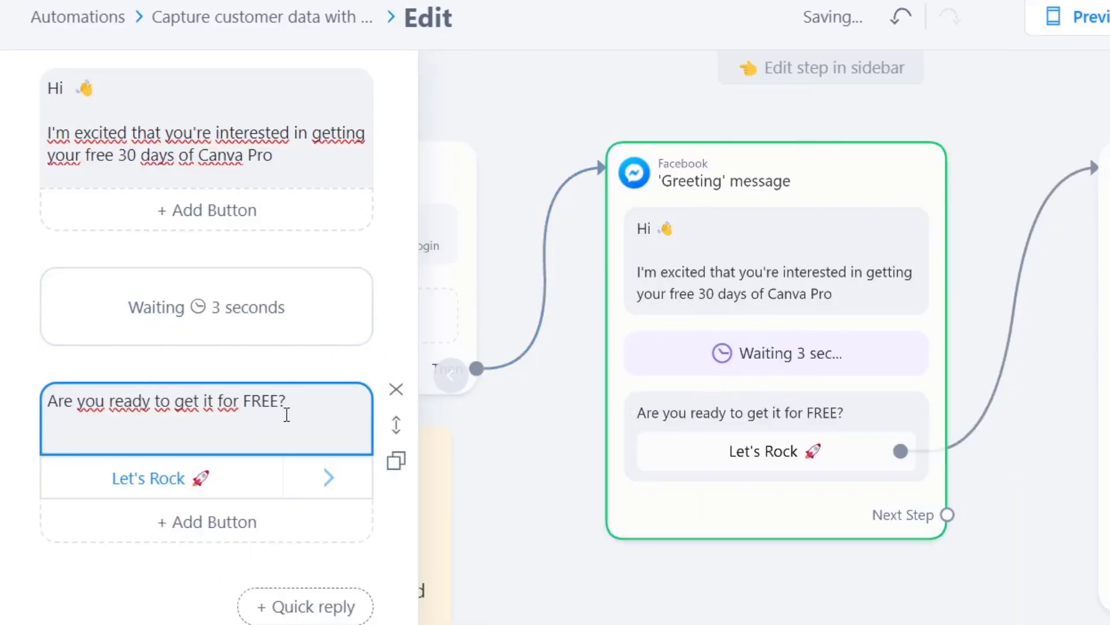
triple_click(160, 397)
type("Is this what")
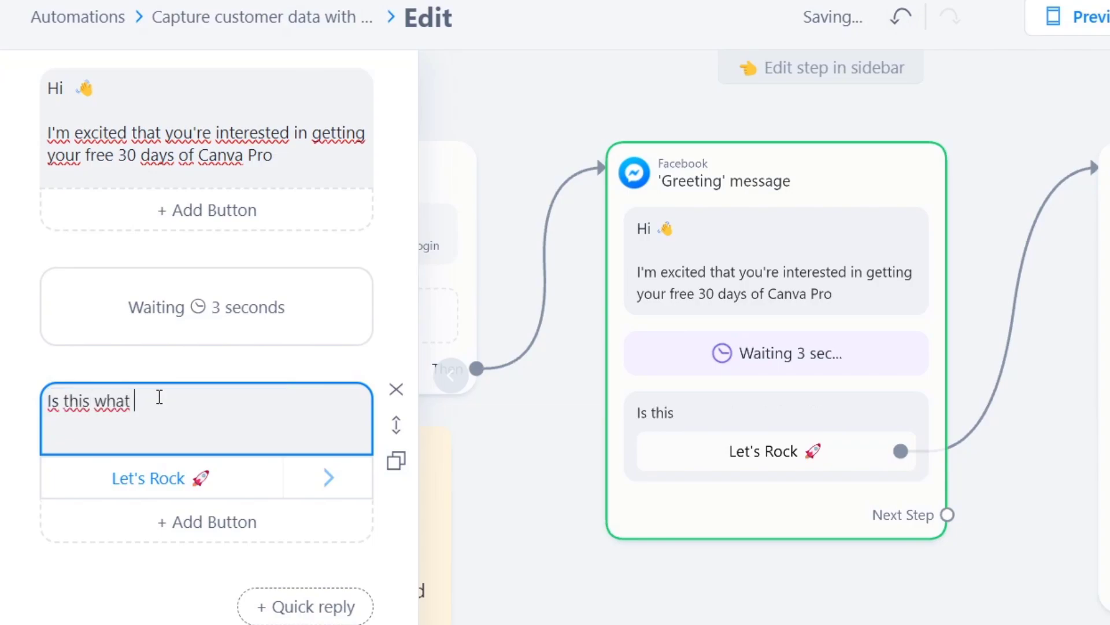
type(" you a")
type("re looking for?")
- Add a 'Nope' button that starts another automation
left_click(207, 521)
type("Nope")
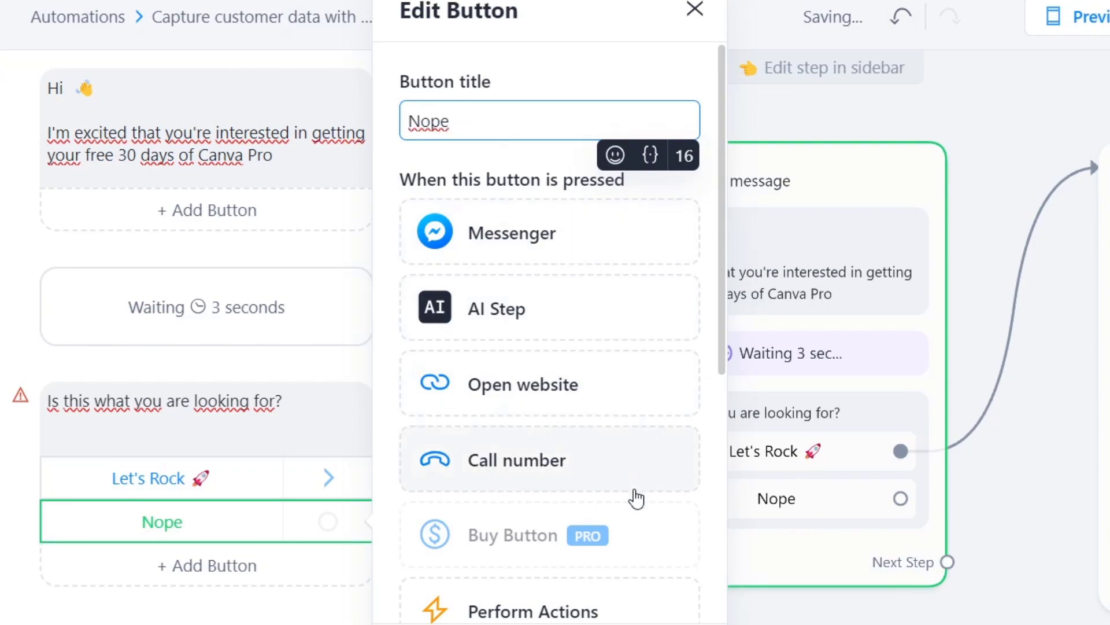
scroll(635, 496, "down", 2)
scroll(636, 498, "down", 5)
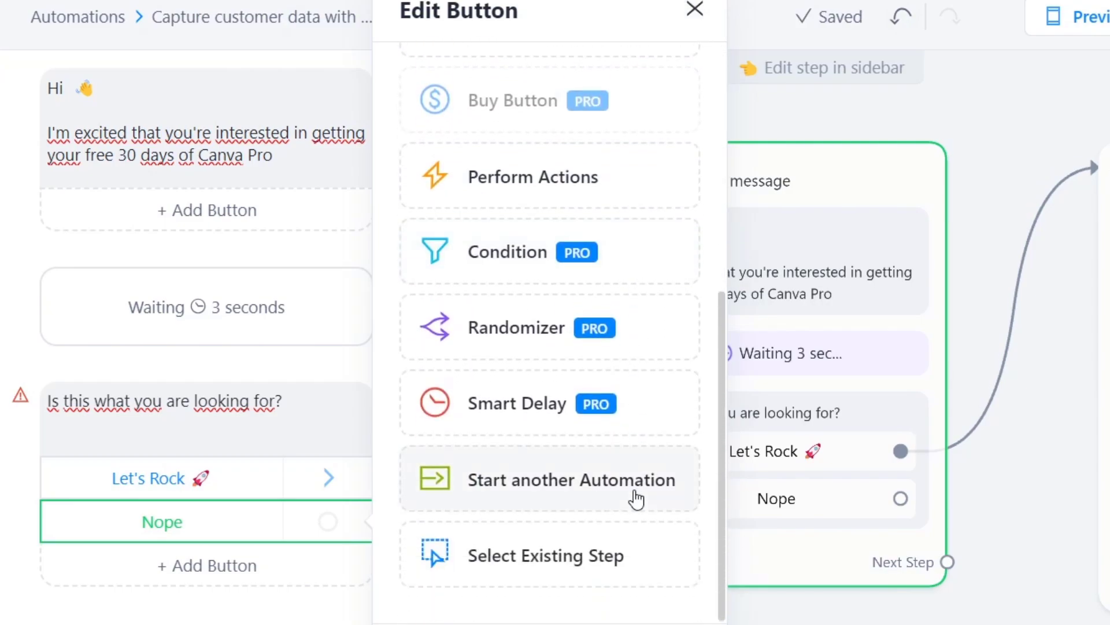
left_click(635, 502)
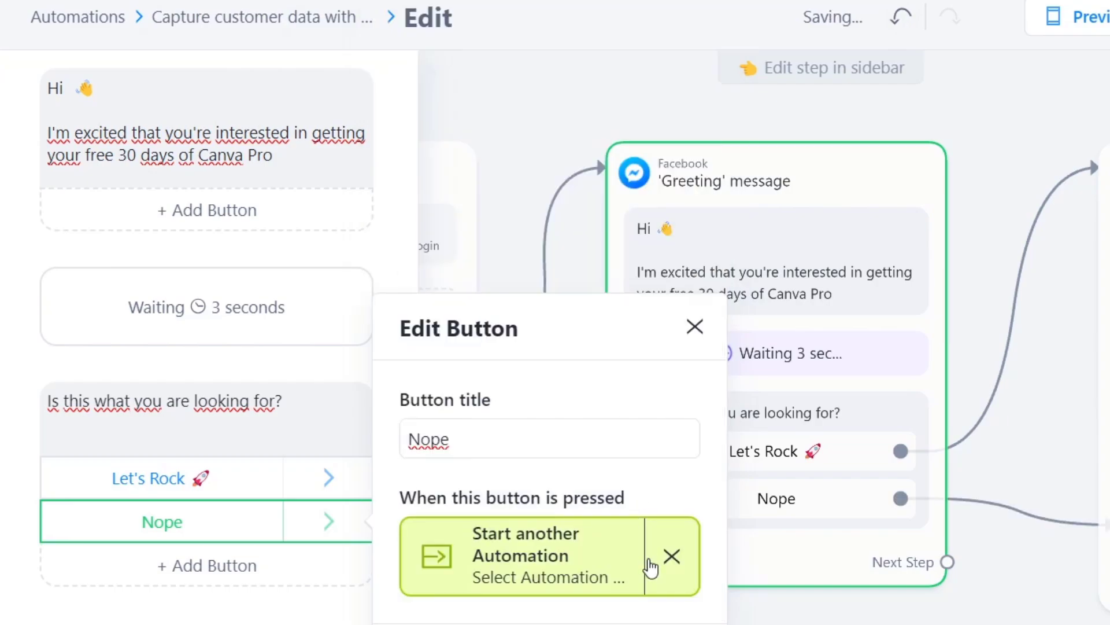
left_click(1080, 610)
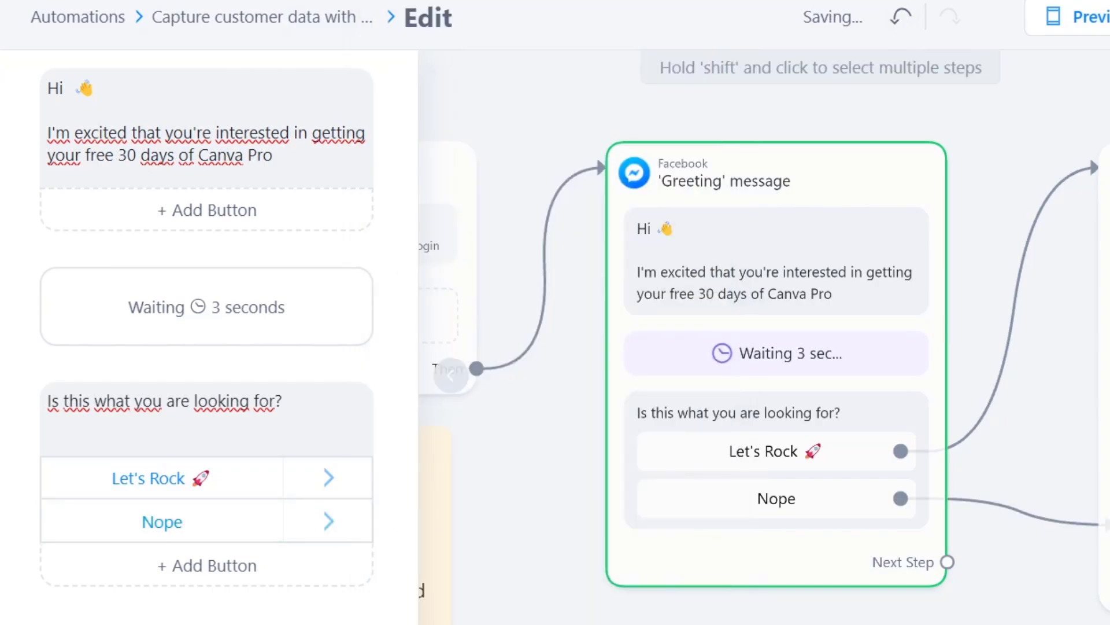
left_click_drag(1080, 610, 707, 445)
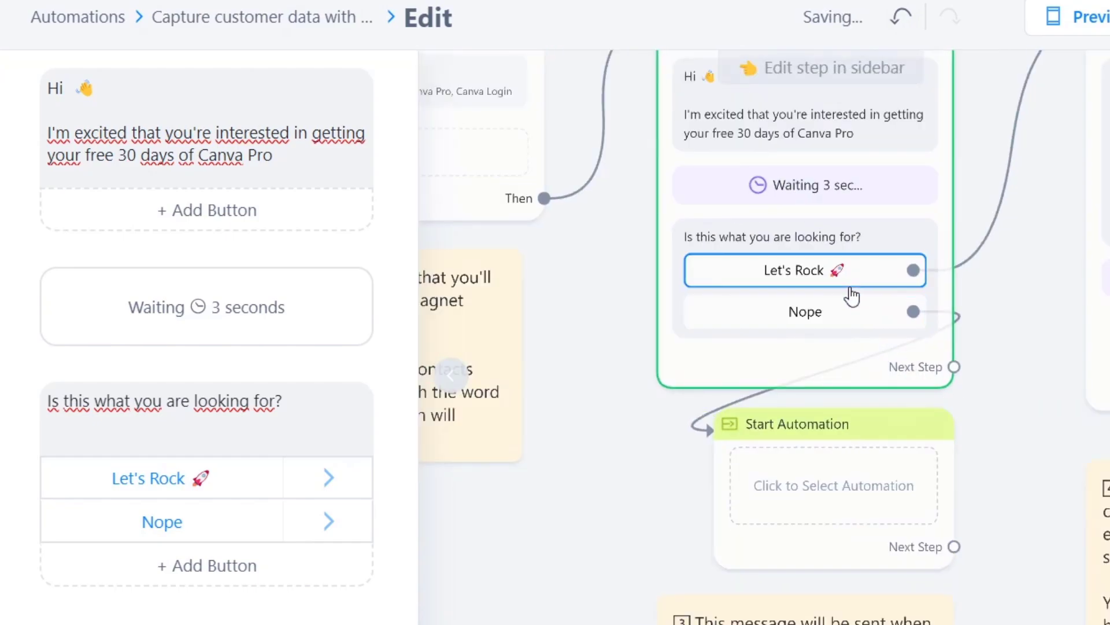
- Rename the Let's Rock button to 'Yes, let's get started' and save it
left_click(858, 269)
type("Y")
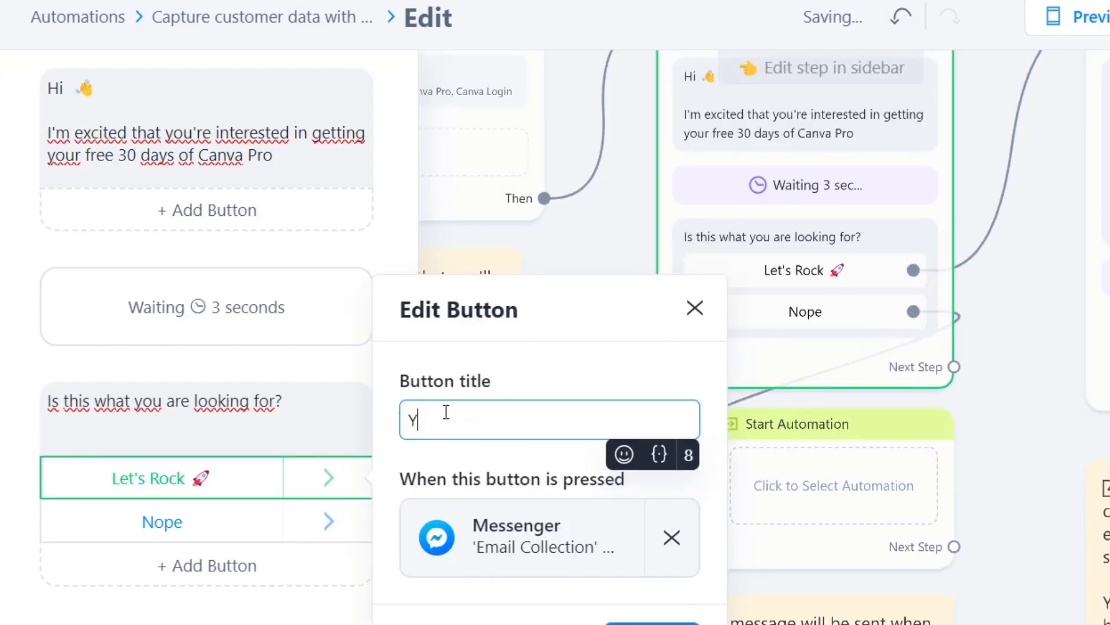
type("es, let's ")
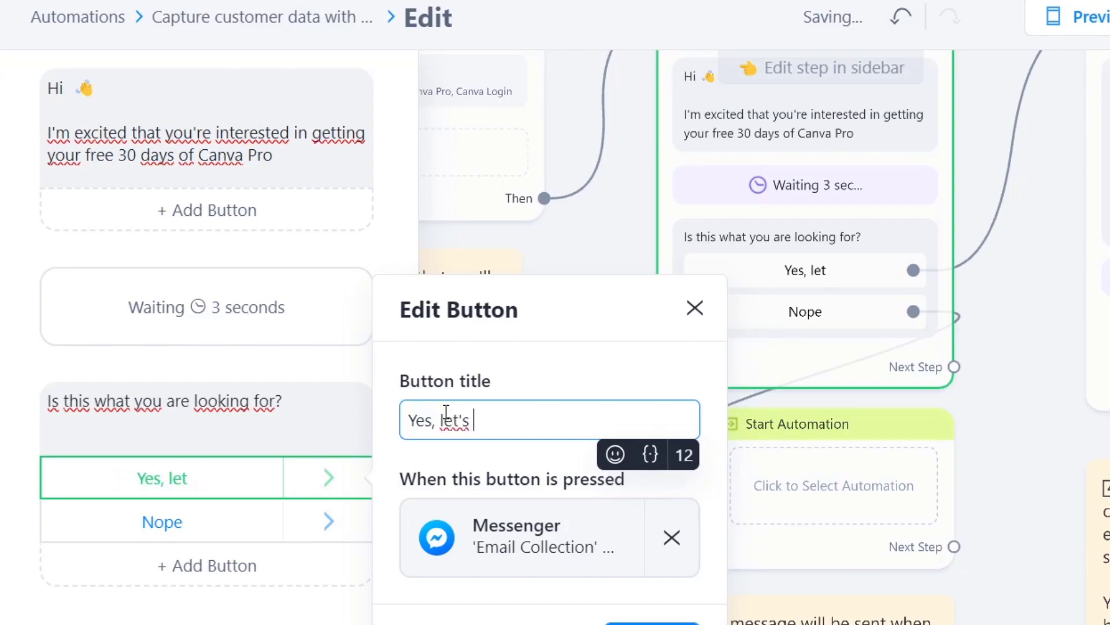
type("get starter")
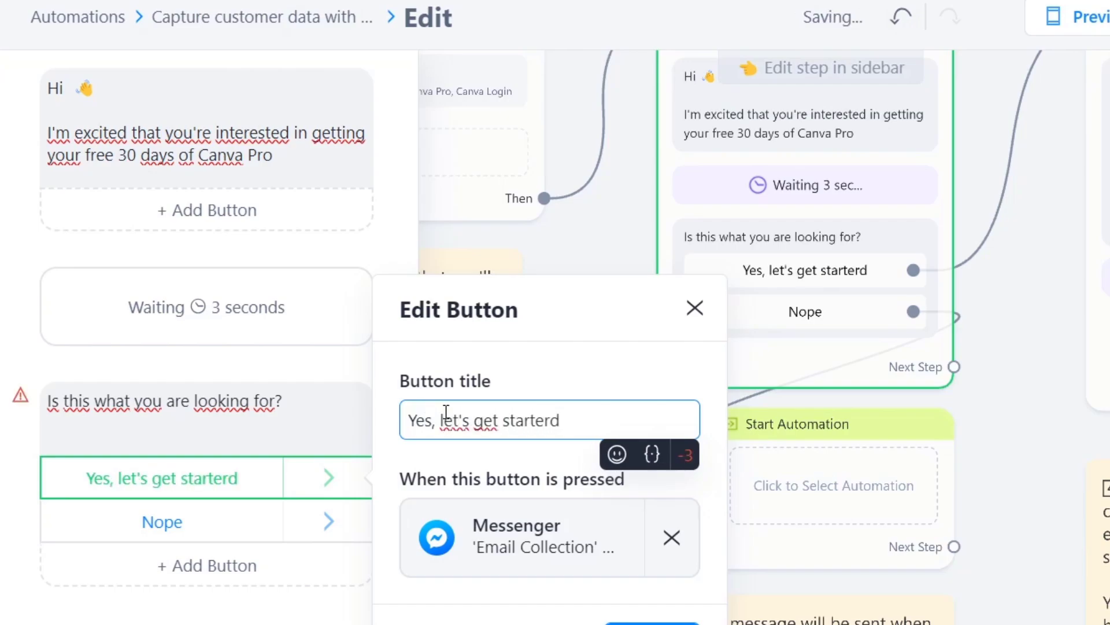
key("BackSpace")
type("d")
left_click(696, 614)
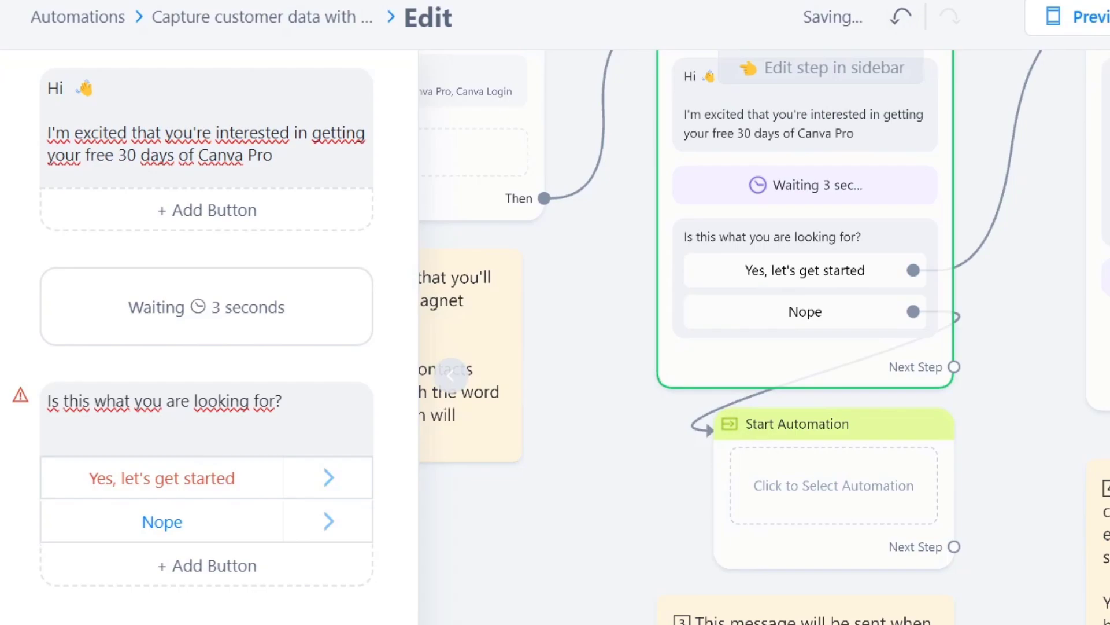
left_click_drag(1015, 428, 602, 562)
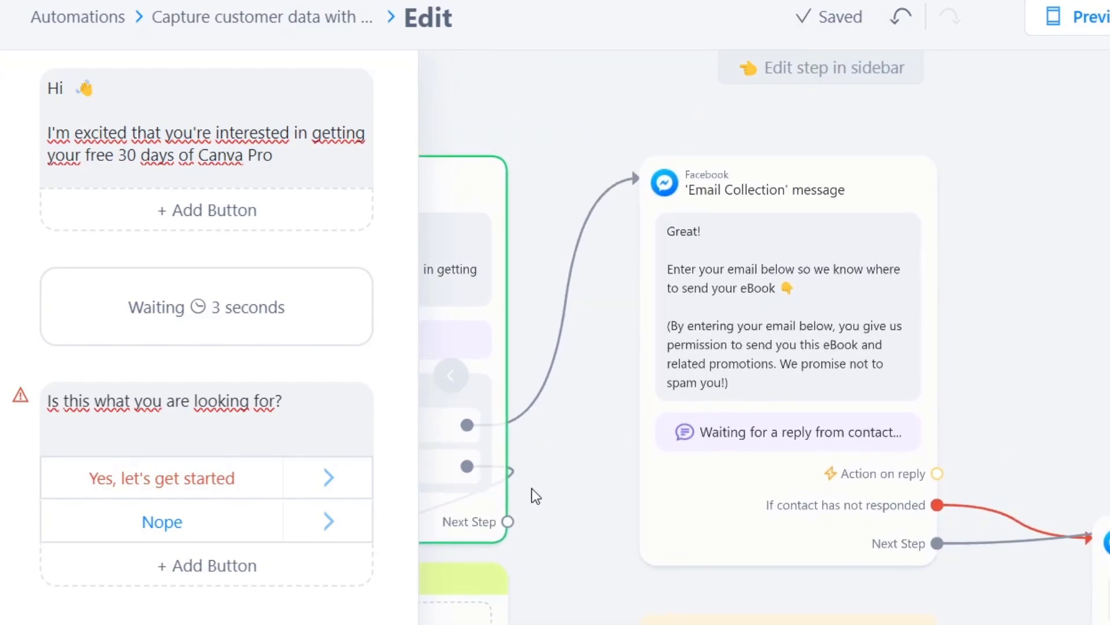
- Change the Email Collection text after 'so we' to 'can send your your custom link'
left_click(788, 189)
mouse_move(788, 189)
left_mouse_down()
mouse_move(858, 191)
mouse_move(800, 190)
left_mouse_up()
left_click(786, 304)
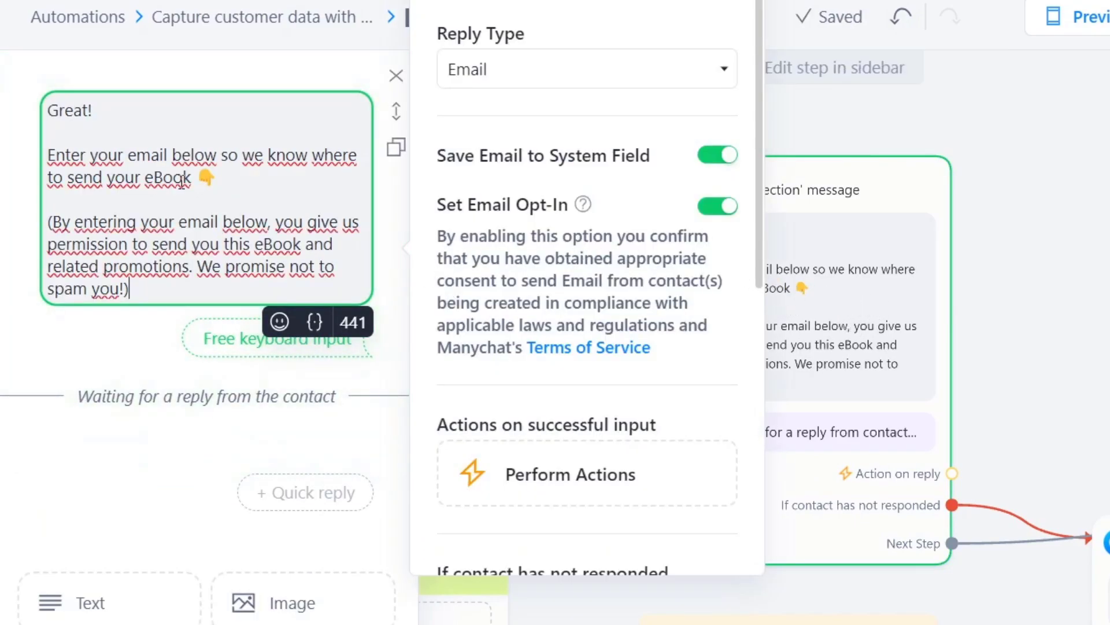
left_click_drag(128, 288, 276, 155)
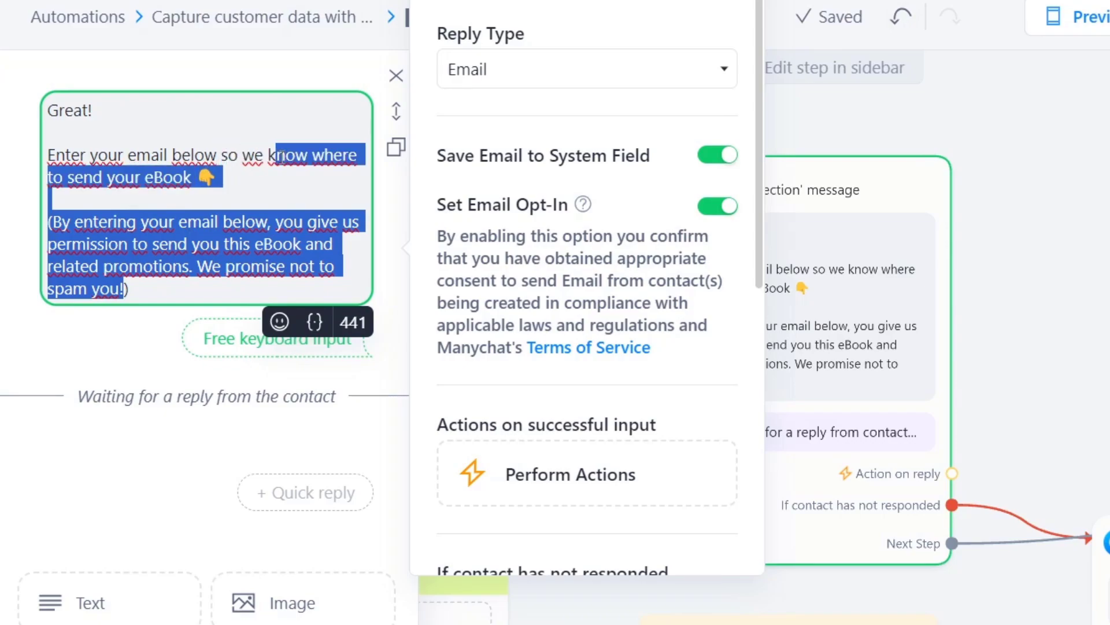
type("can send your ")
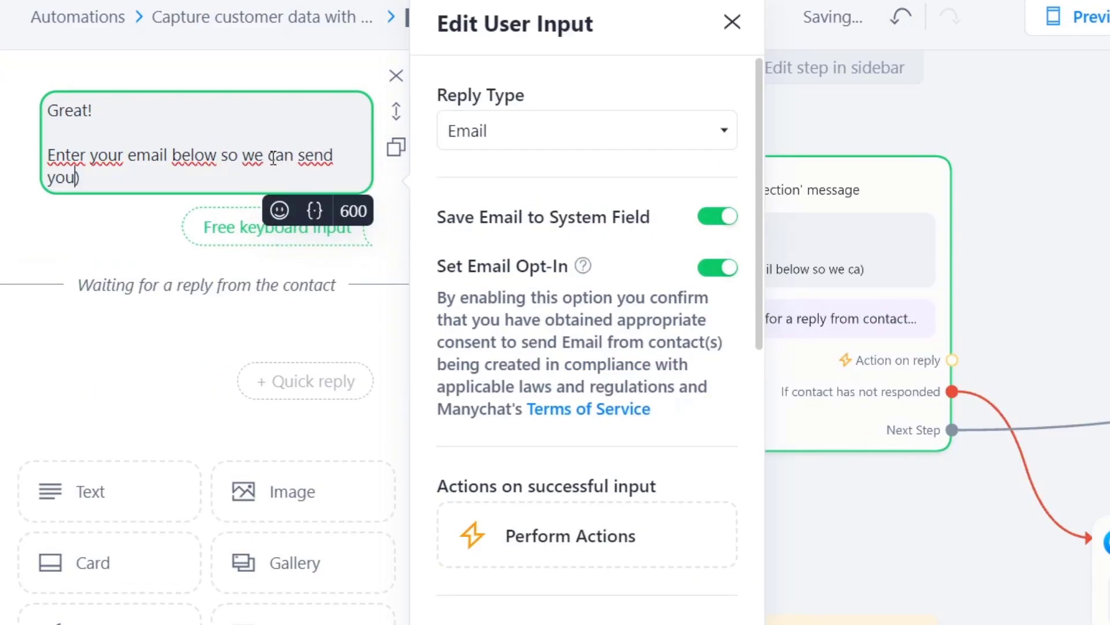
type("your custom link")
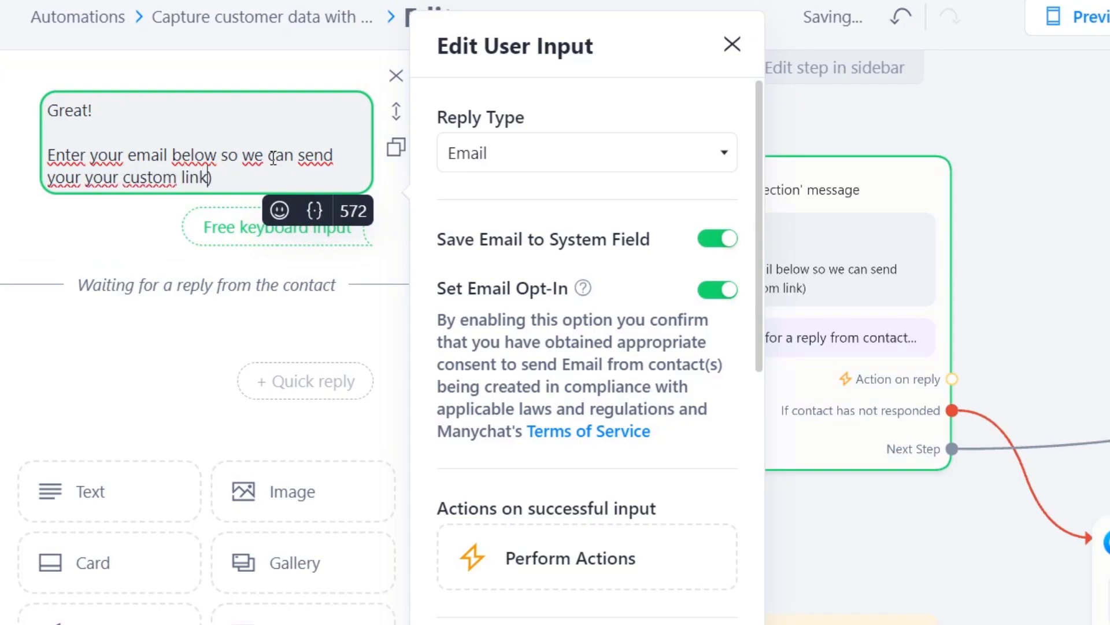
left_click(1001, 235)
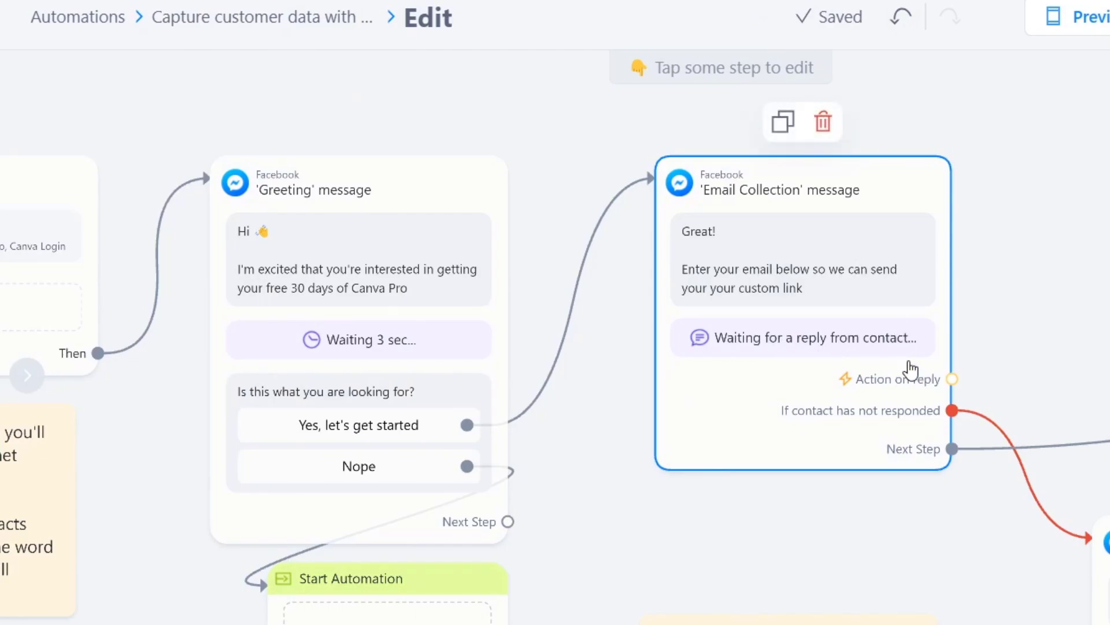
- Open the Follow-up message and select the end of its question for rewriting
left_click_drag(997, 360, 769, 243)
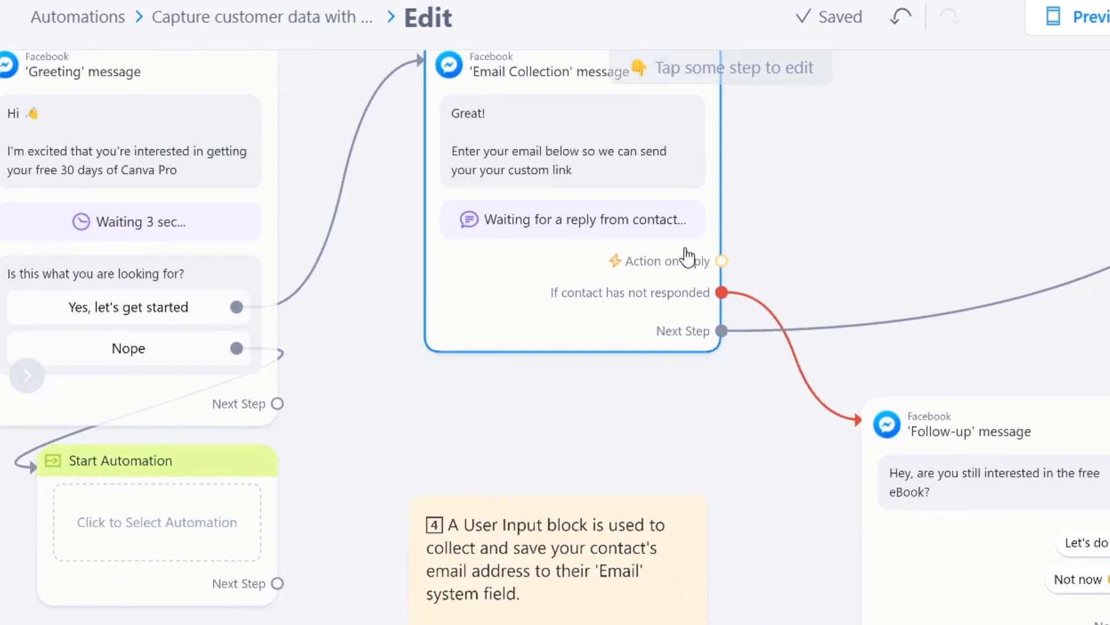
left_click_drag(908, 191, 727, 144)
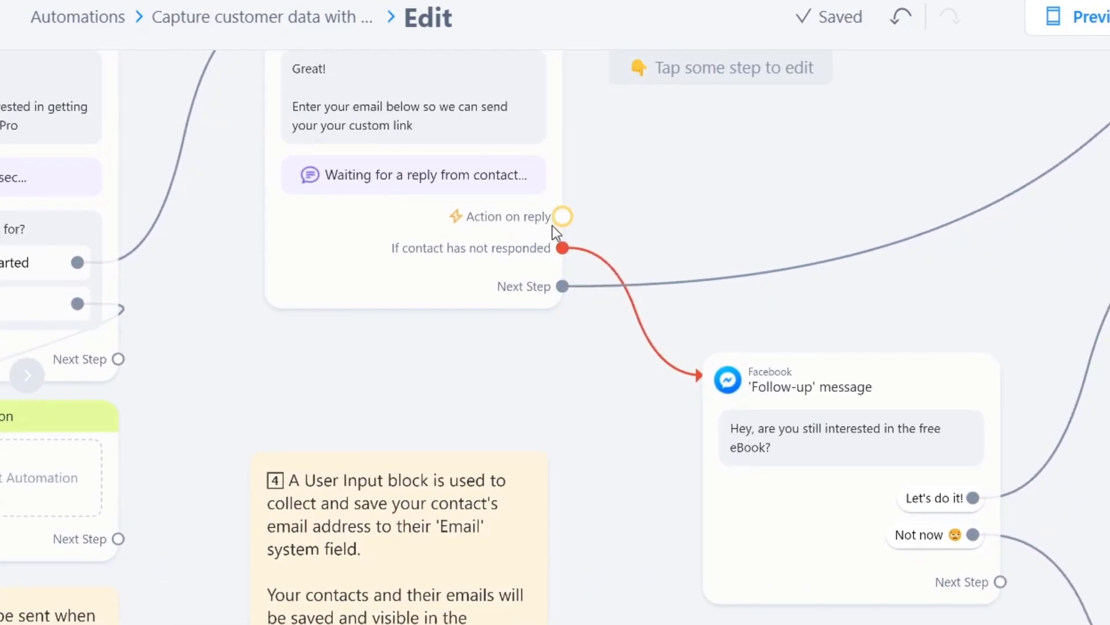
mouse_move(808, 449)
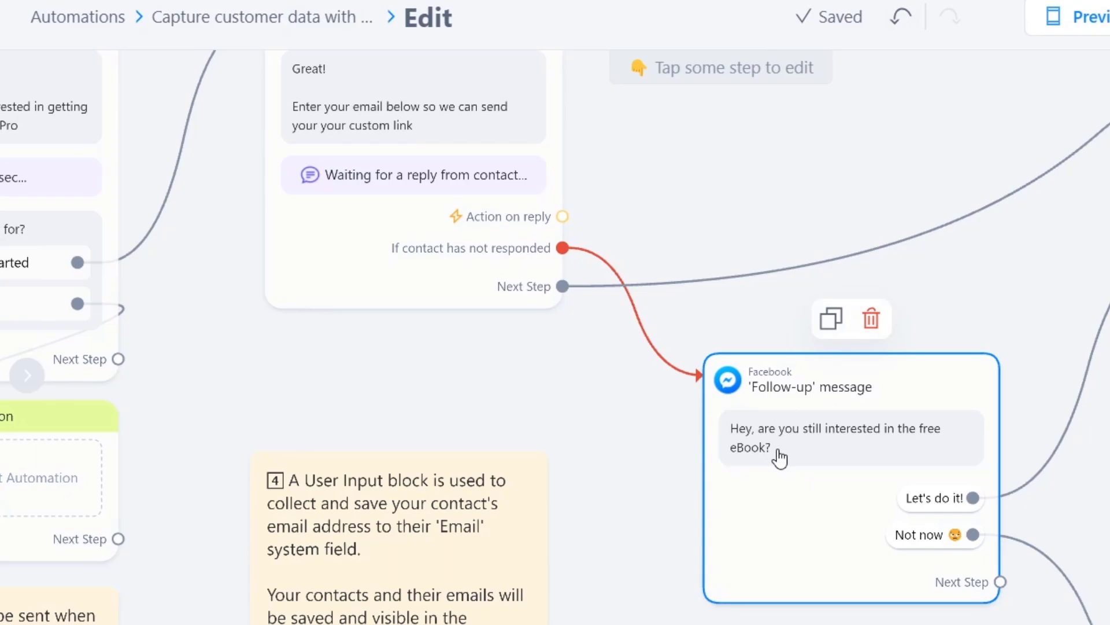
left_click(906, 471)
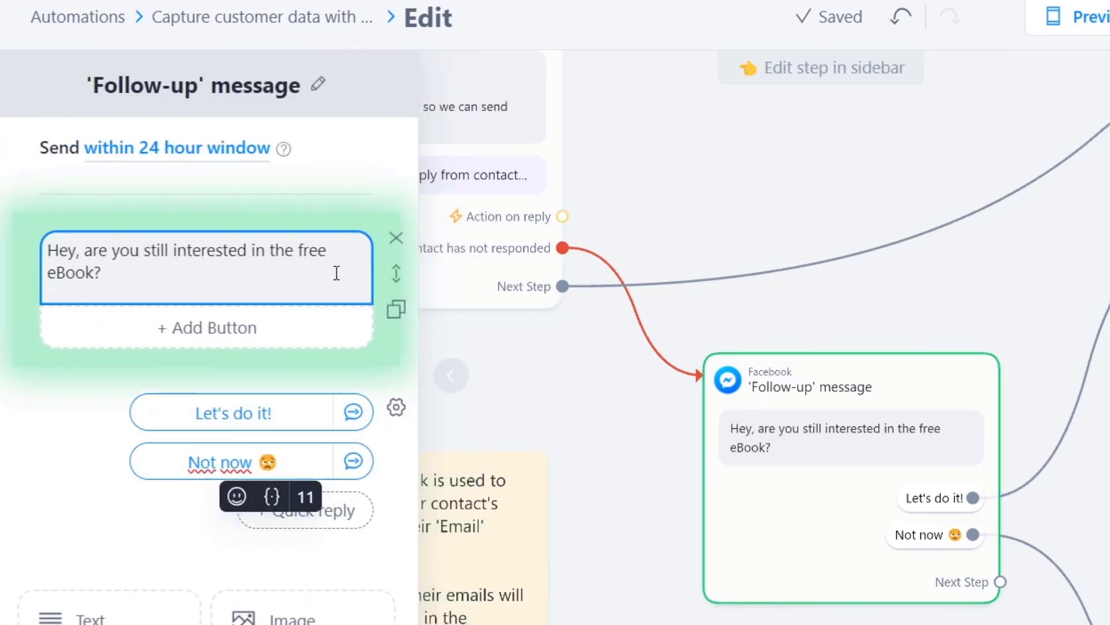
left_click(335, 272)
left_click_drag(335, 273, 255, 250)
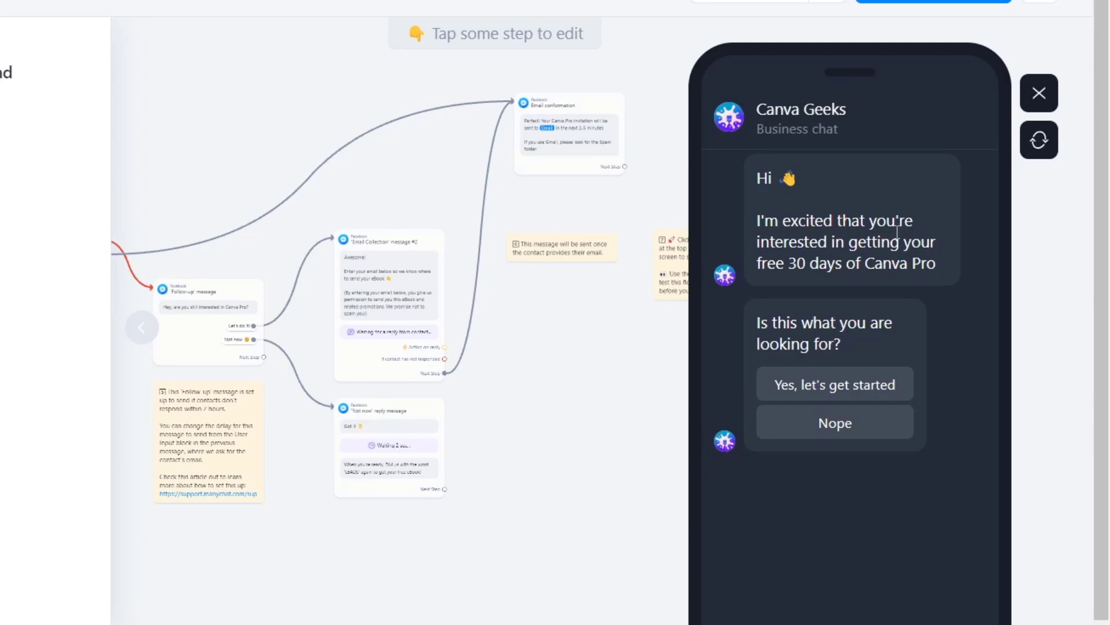
- In the preview chat, answer 'Yes, let's get started' and send the test email 'example'
left_click(803, 396)
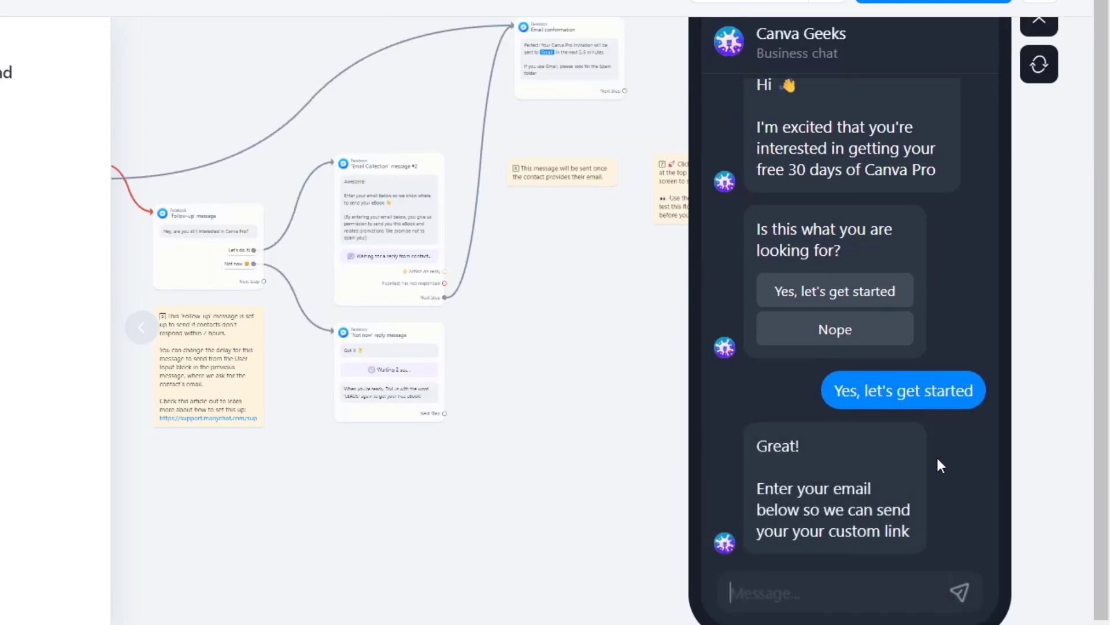
type("example@gmail.com")
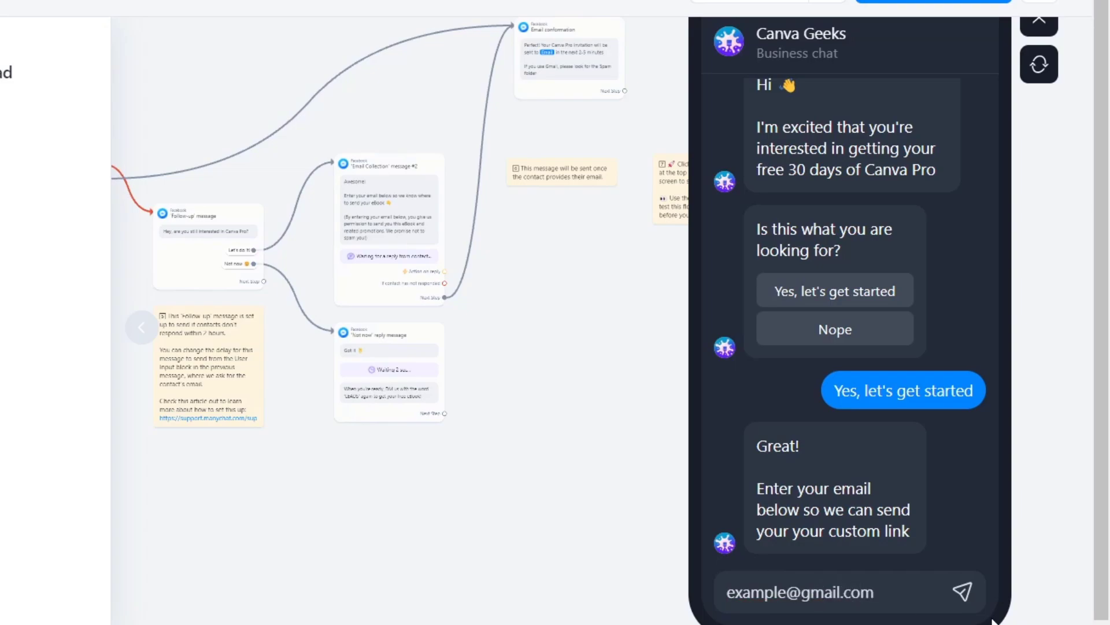
left_click(962, 602)
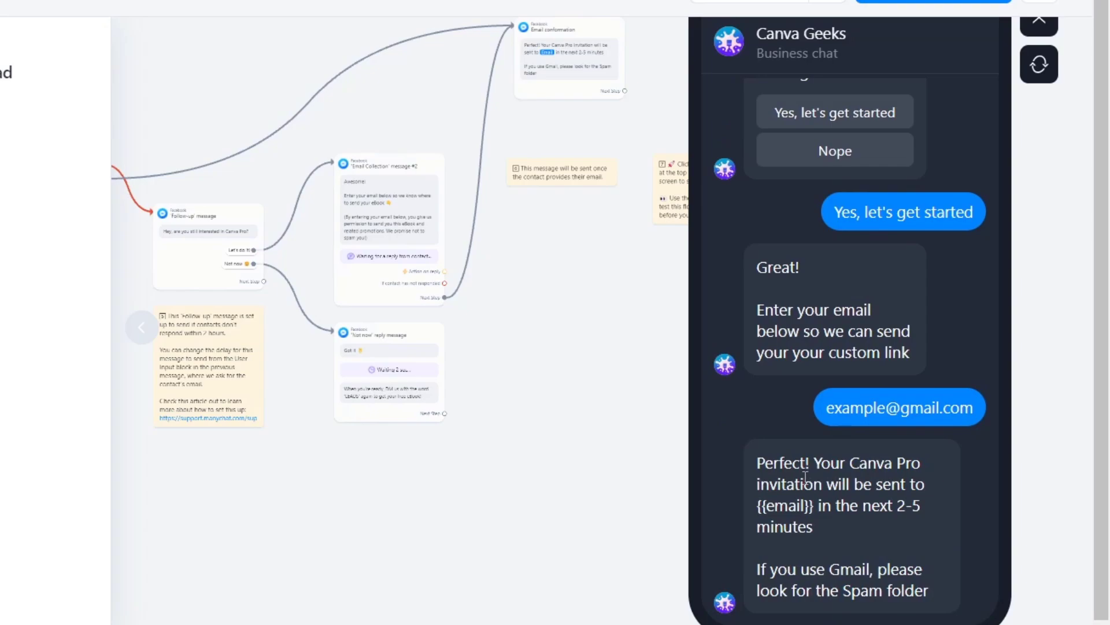